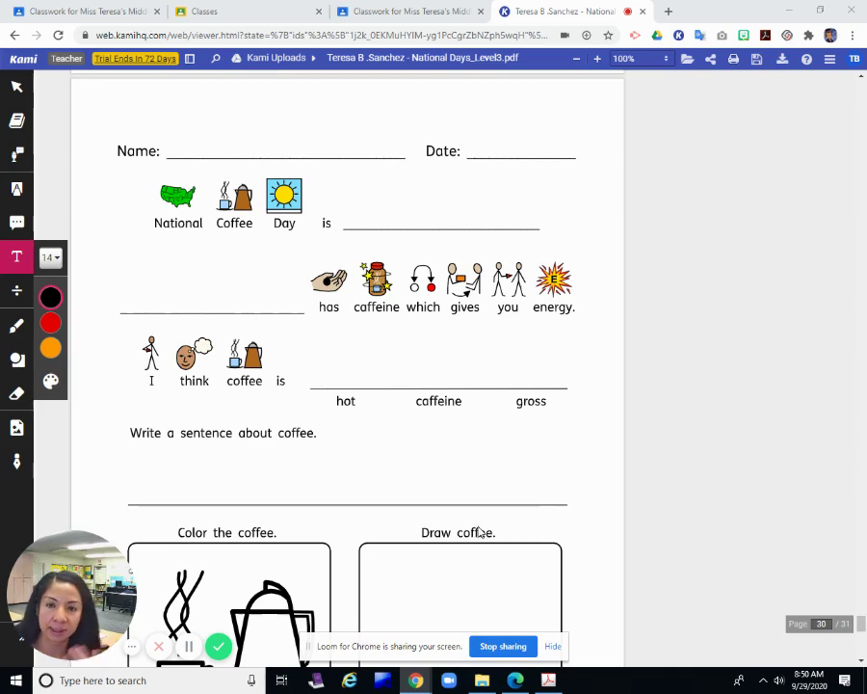
Step: View the National Days Posters PDF with the National Coffee Day poster in Classroom
click(96, 11)
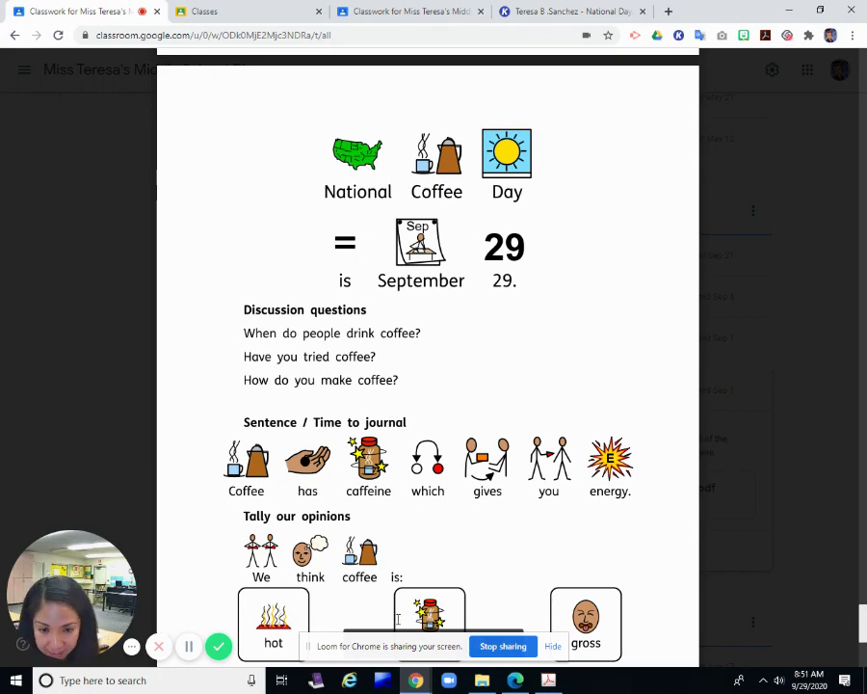
mouse_move(428, 385)
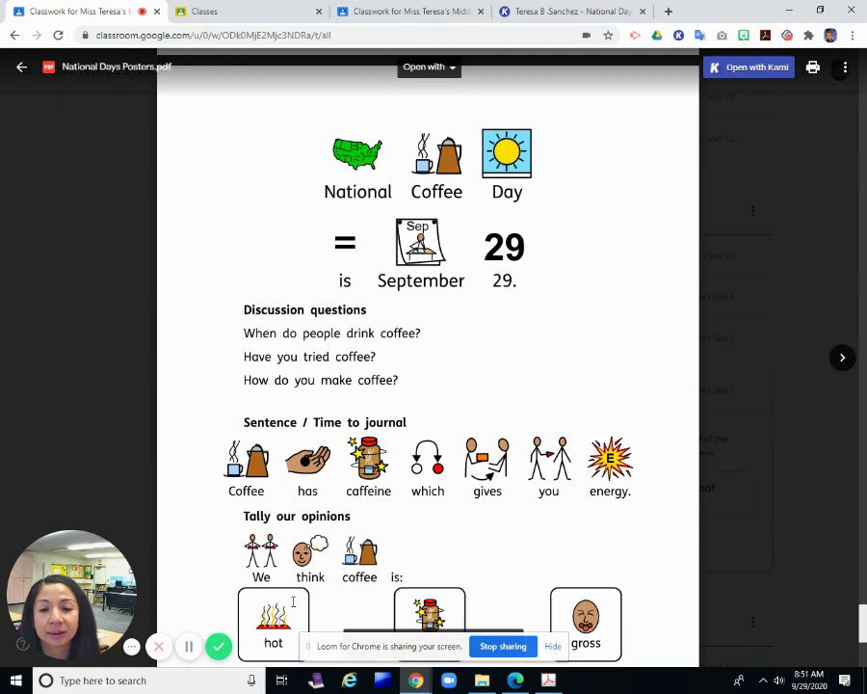
mouse_move(69, 592)
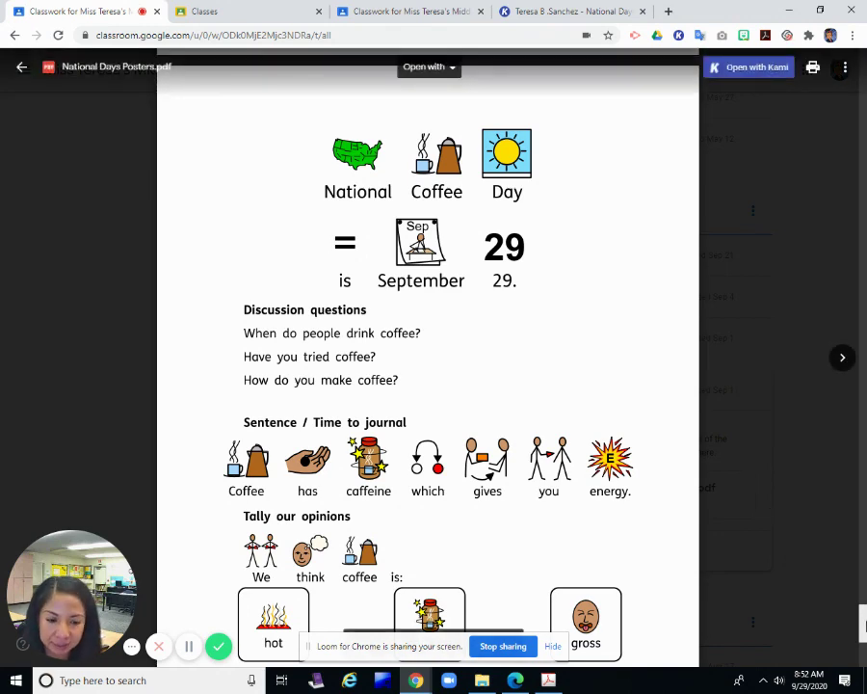
Step: Open the National Days Level 3 worksheet in Kami and close the duplicate loading tab
scroll(863, 624, down, 2)
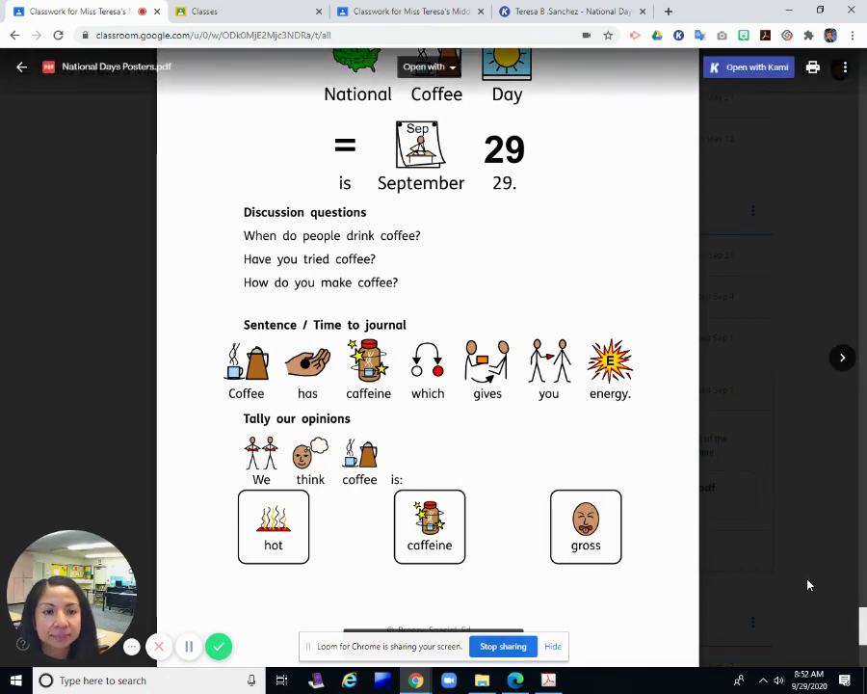
click(451, 10)
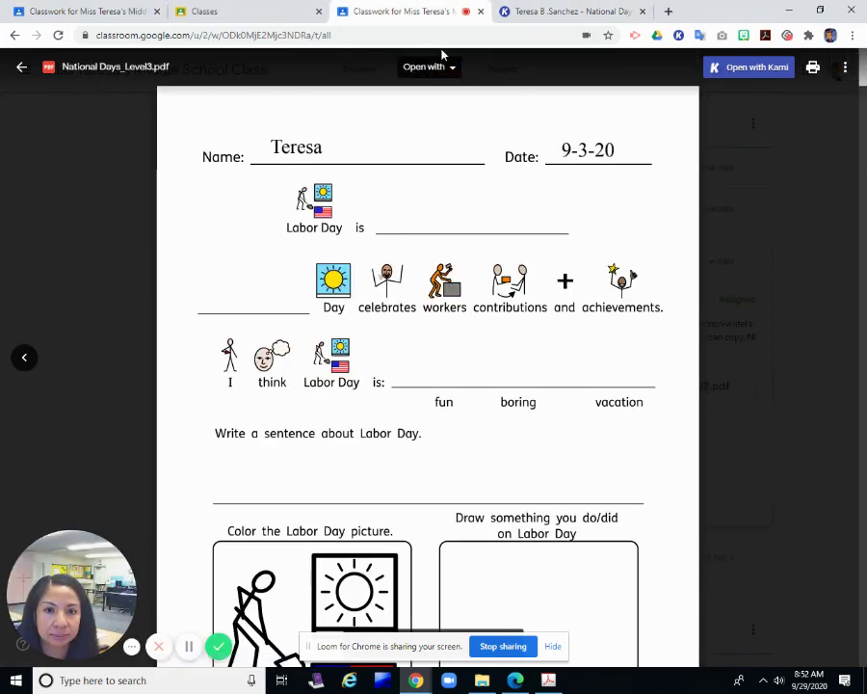
click(757, 67)
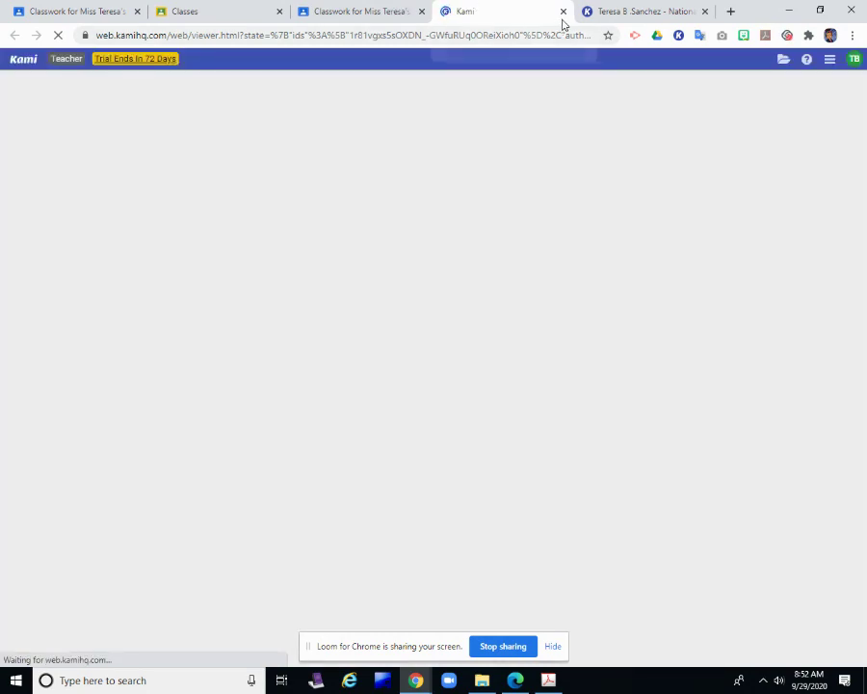
click(564, 11)
Step: Return to the Kami coffee worksheet and set the text size to 36
click(507, 11)
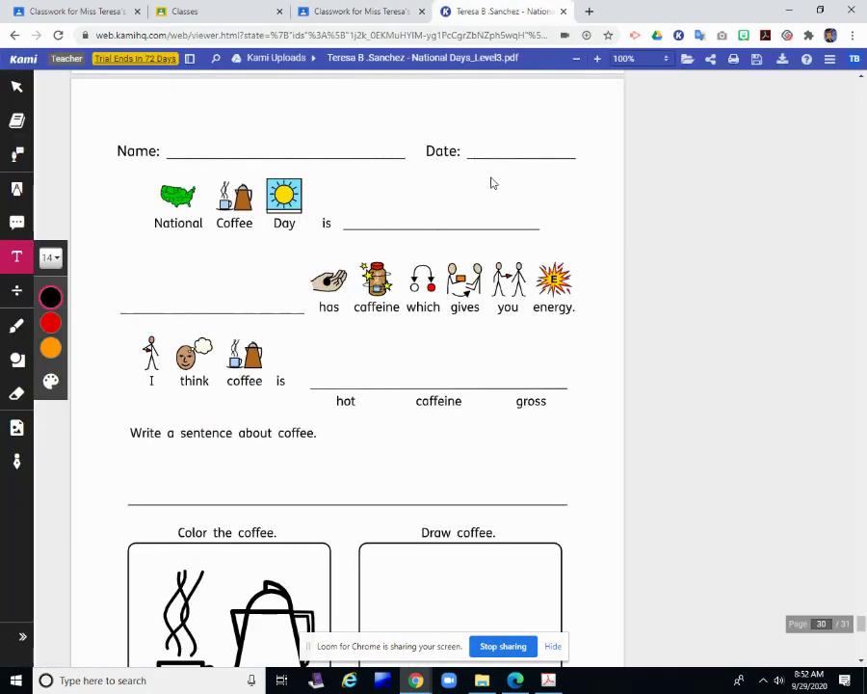
click(106, 254)
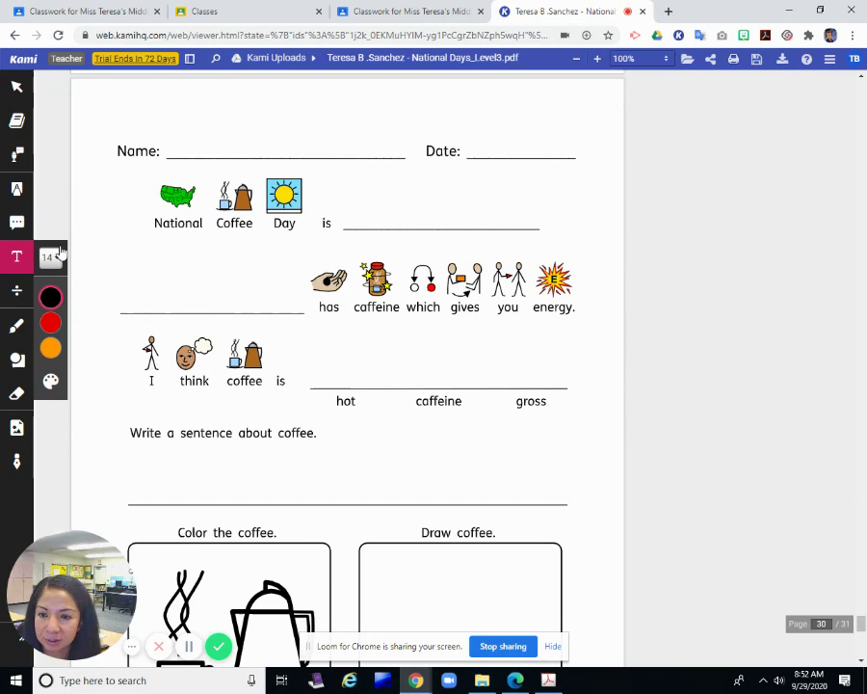
click(55, 254)
click(110, 432)
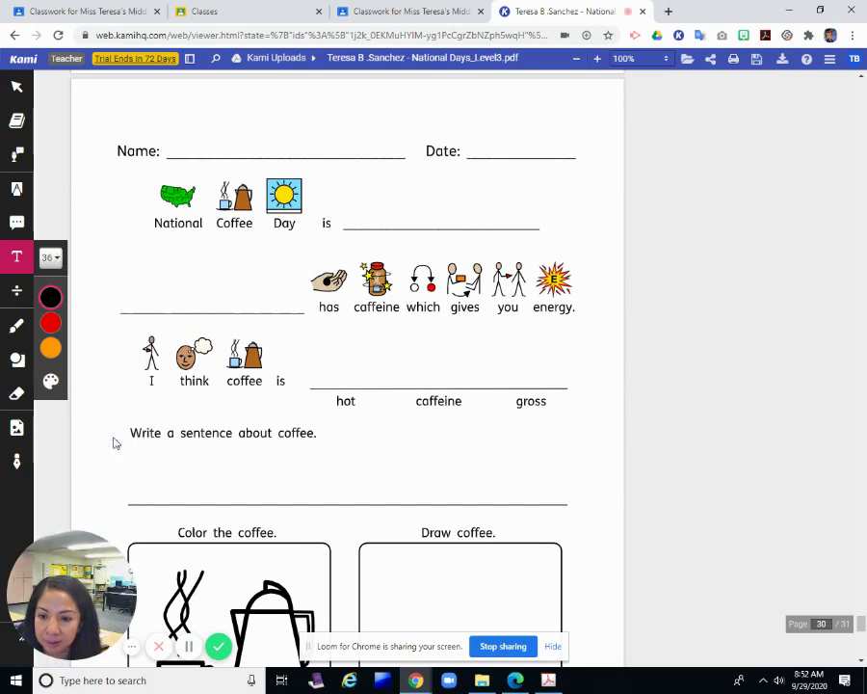
Step: Type the student's name on the Name line and '9-29-20' on the Date line
click(170, 142)
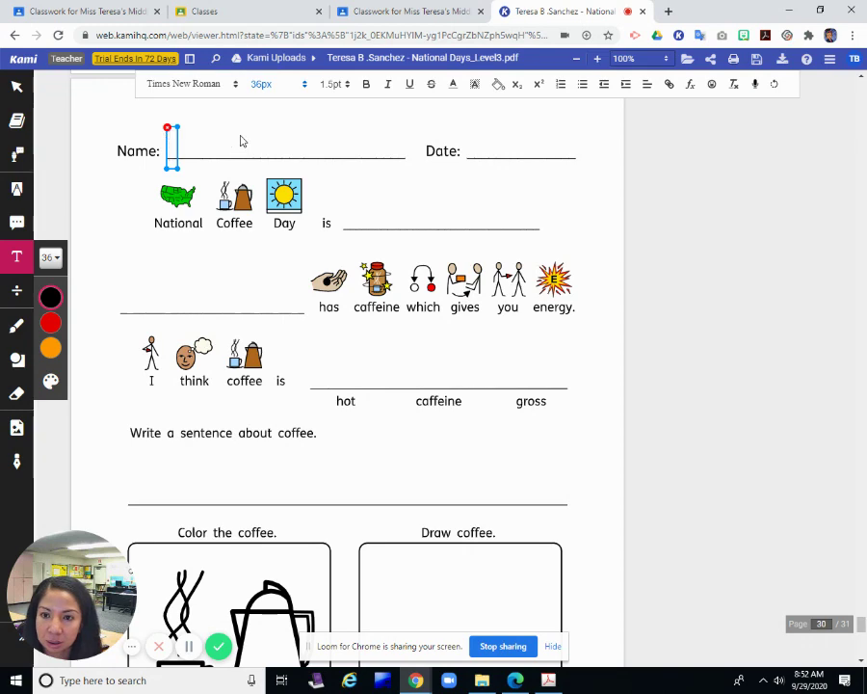
text(Ter)
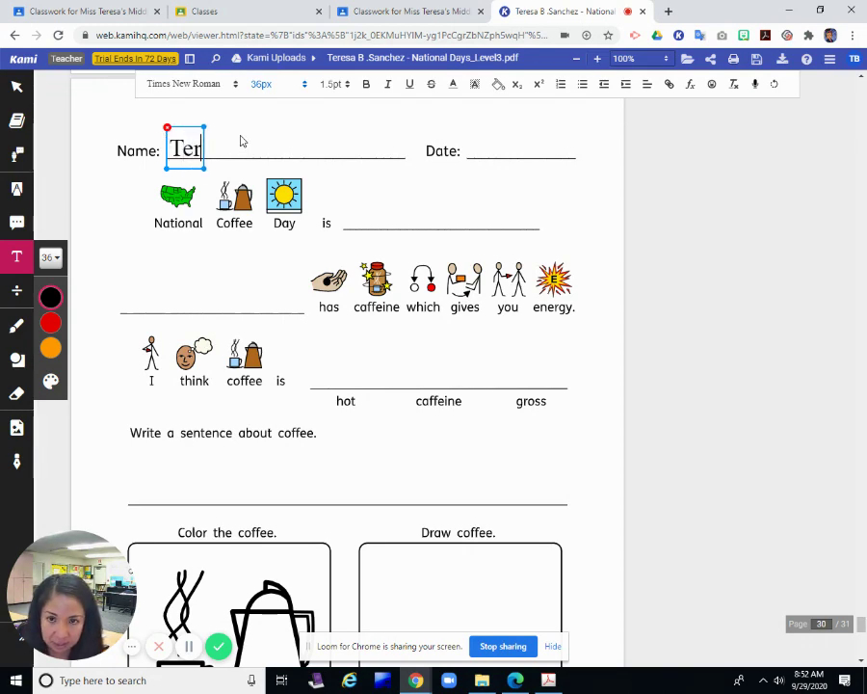
text(esa)
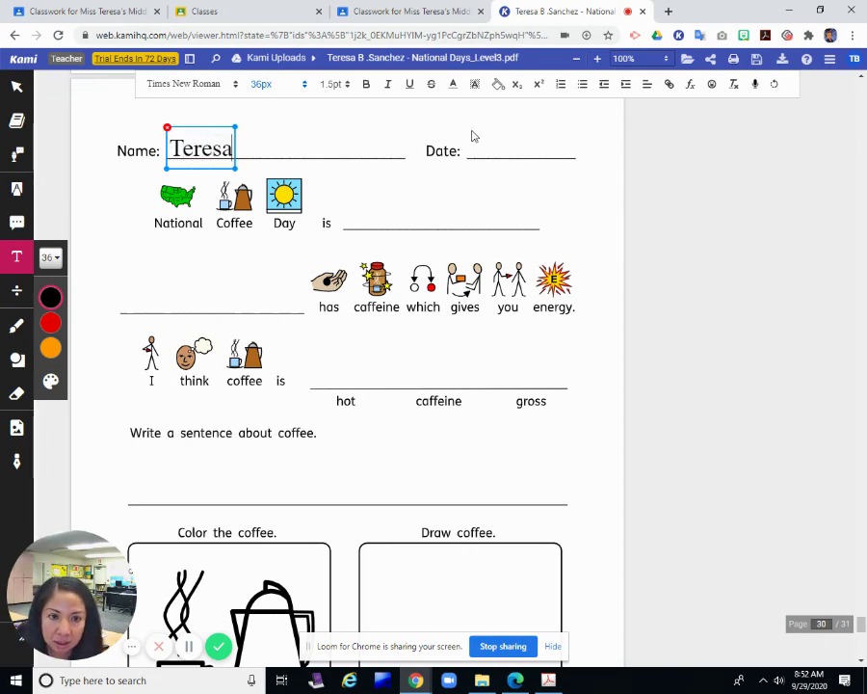
click(470, 137)
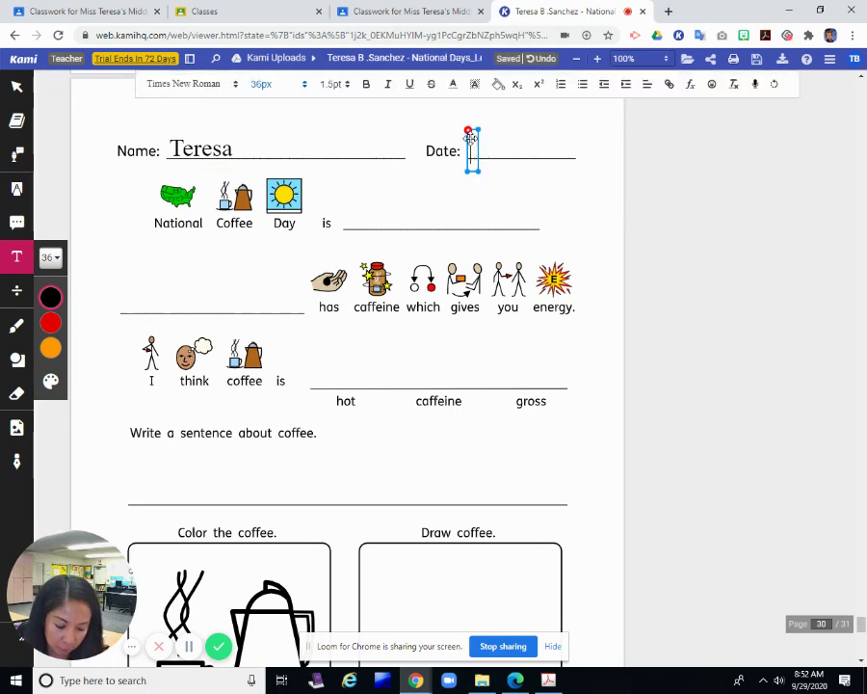
text(9)
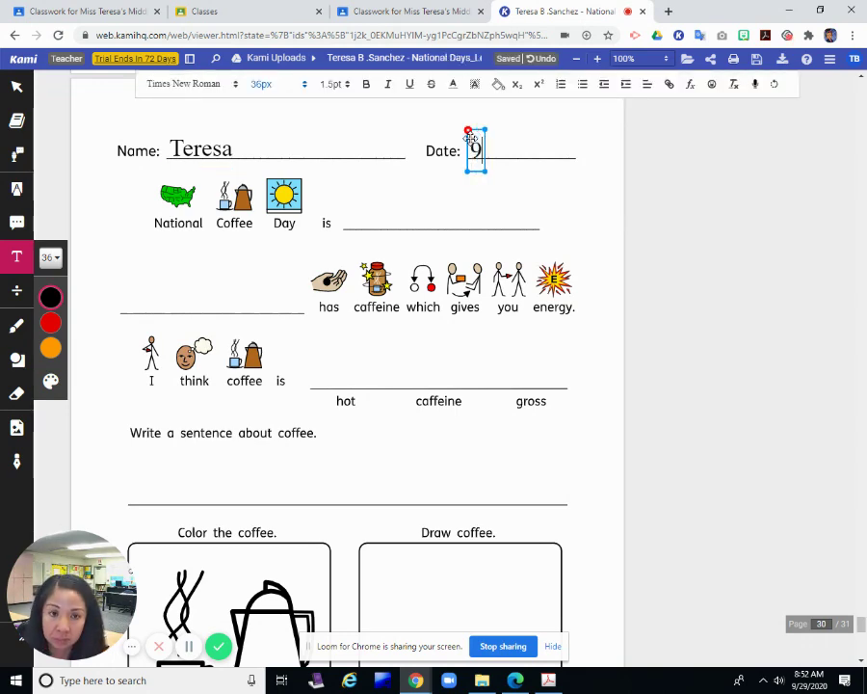
text(-)
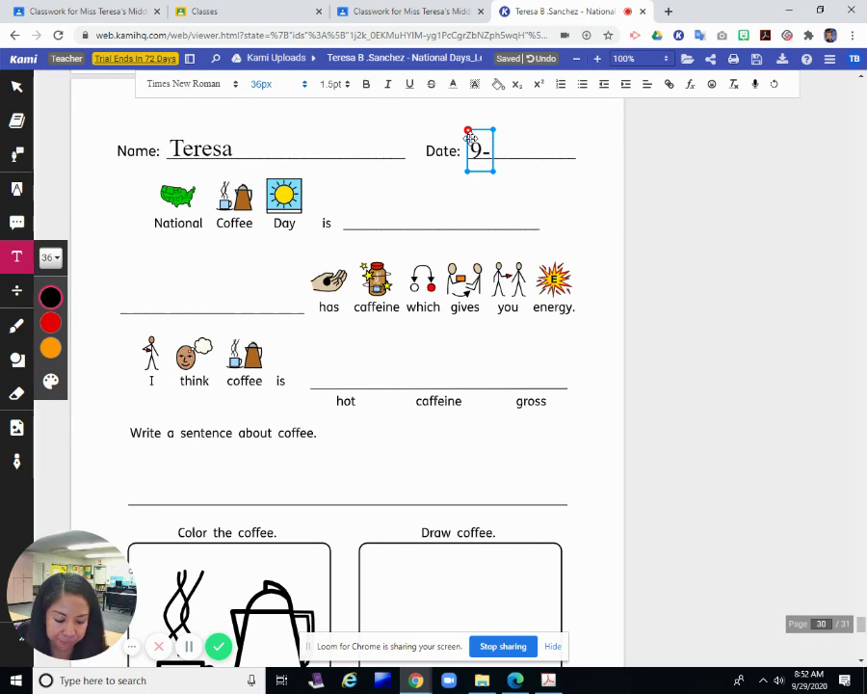
text(29-20)
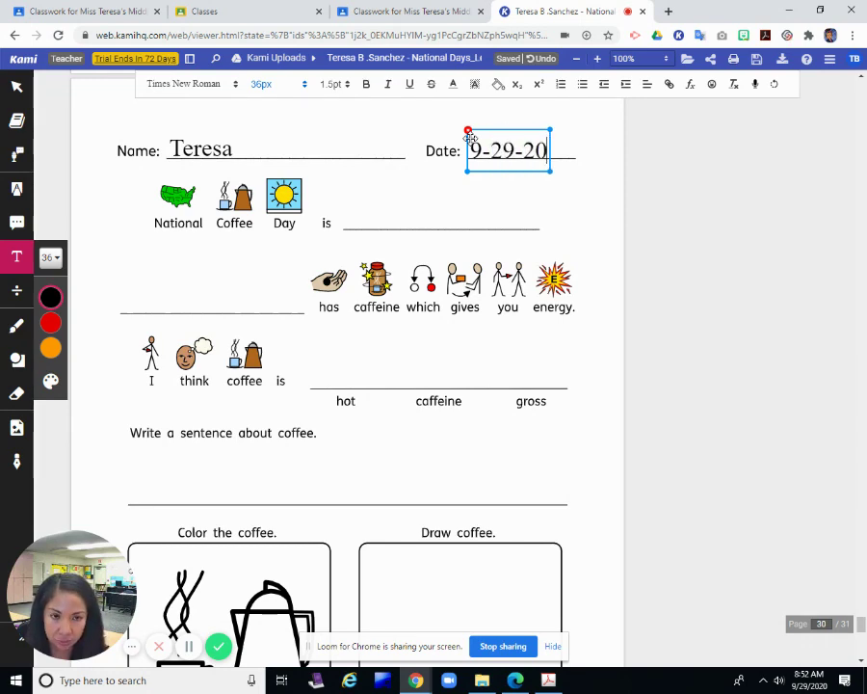
click(349, 211)
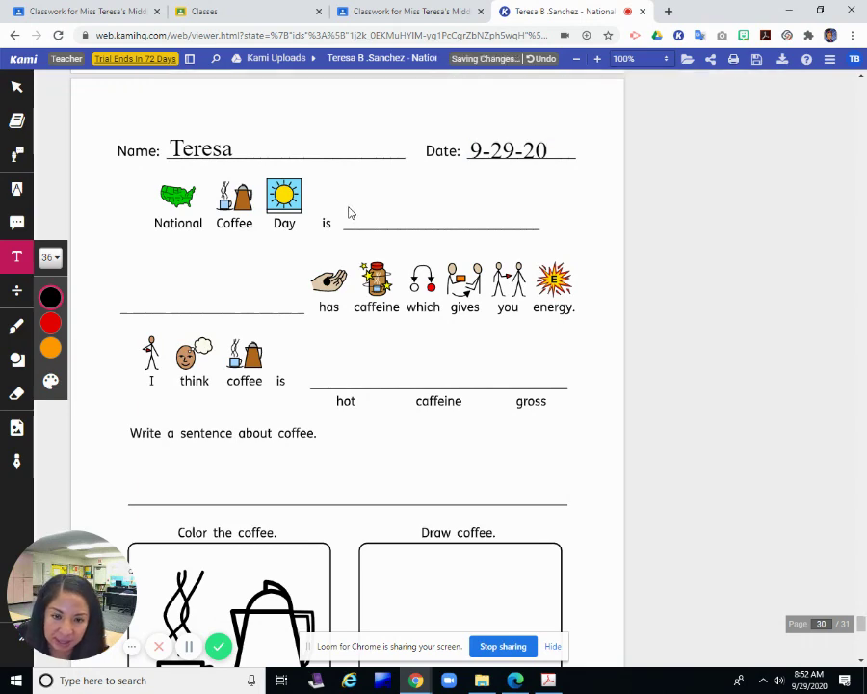
Step: Complete the first sentence with 'September 29, 2020.', correcting the misspelling
text(Sep)
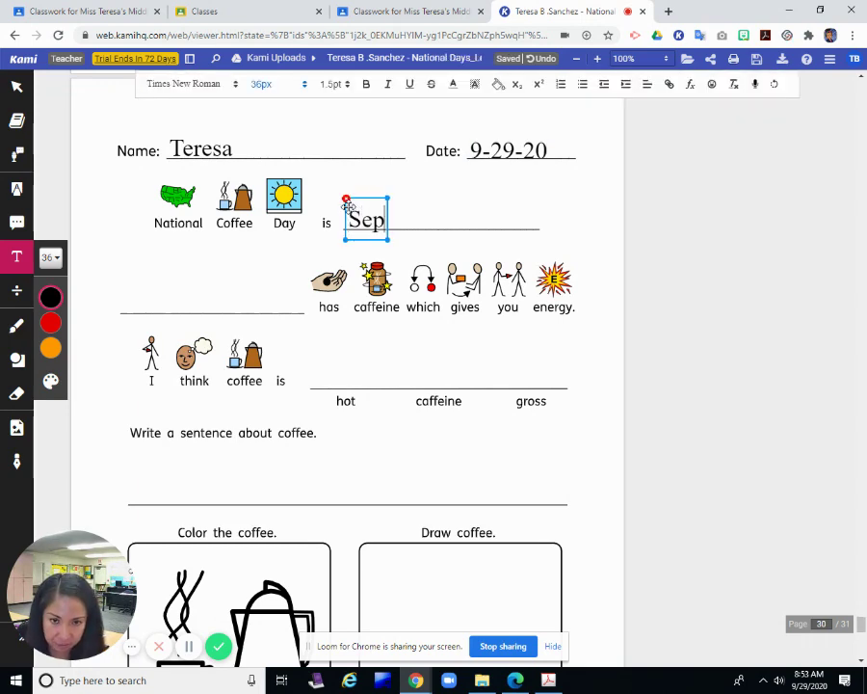
text(tembr 29)
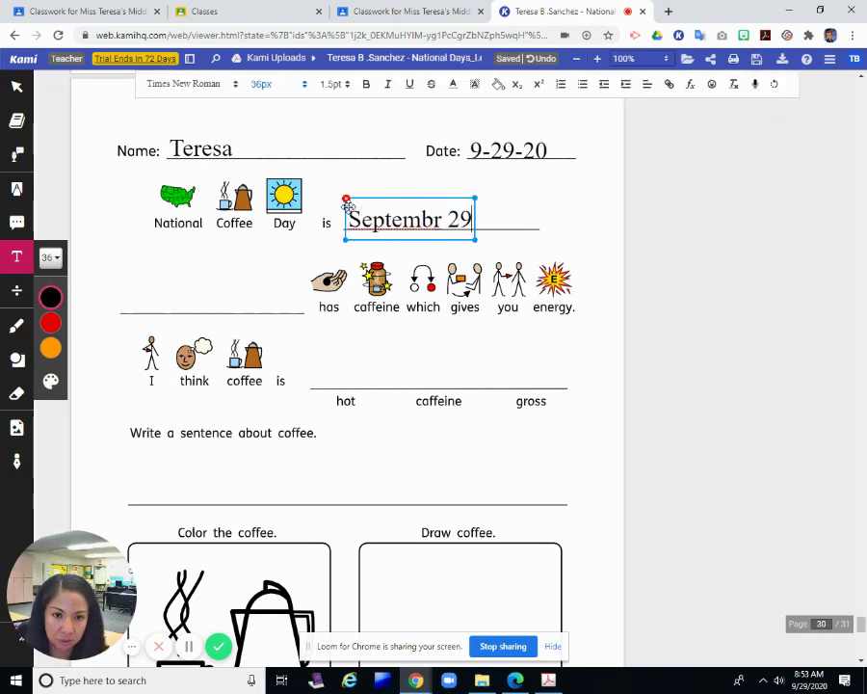
key(BackSpace)
key(BackSpace)
key(BackSpace)
key(BackSpace)
text(e)
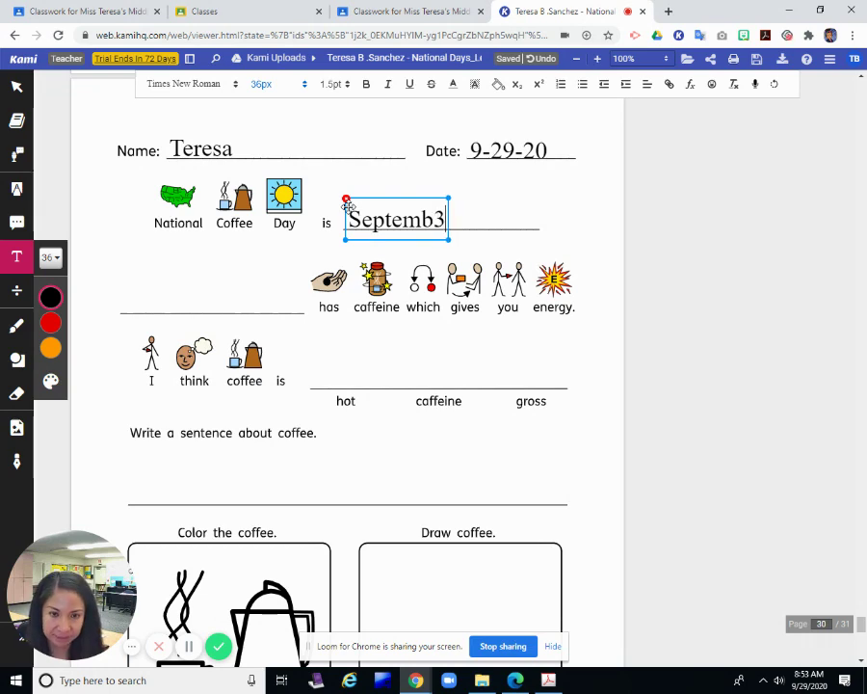
text(r )
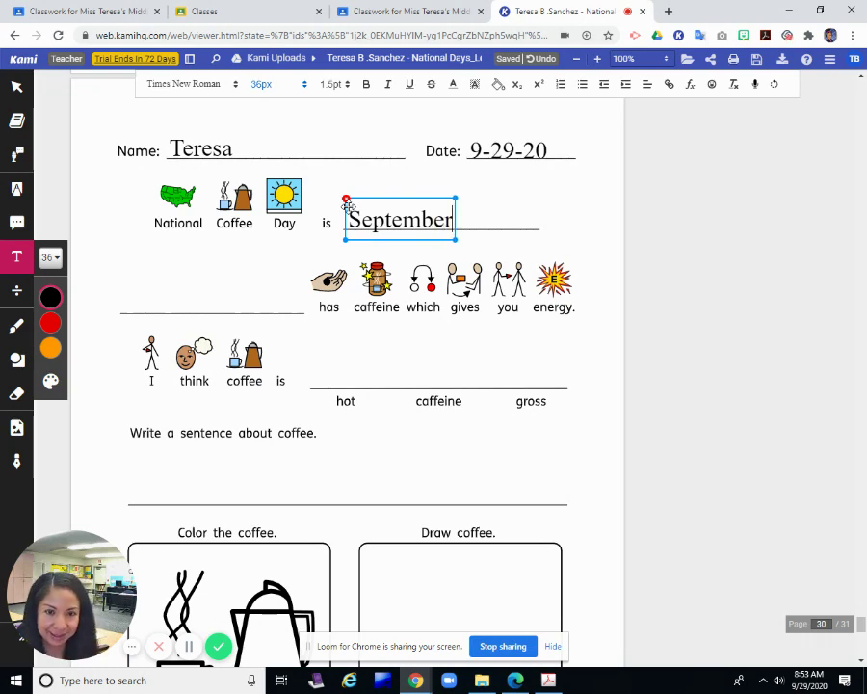
text(29, 2)
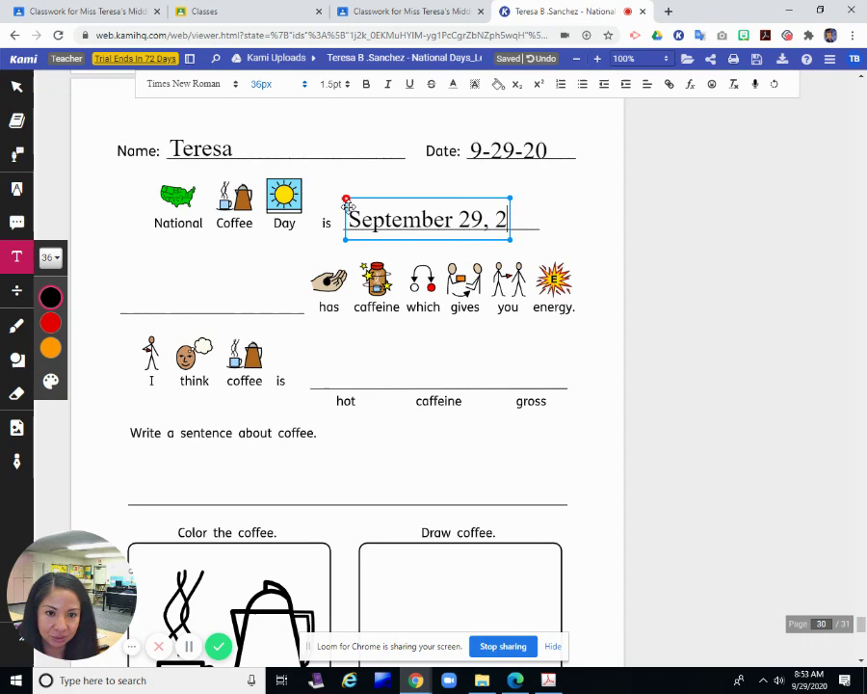
text(020.)
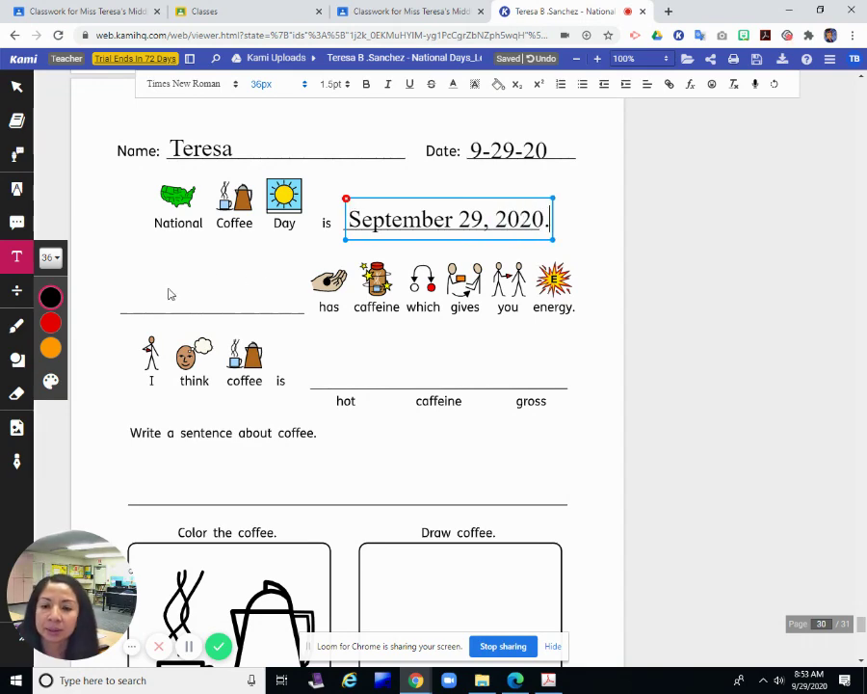
click(132, 294)
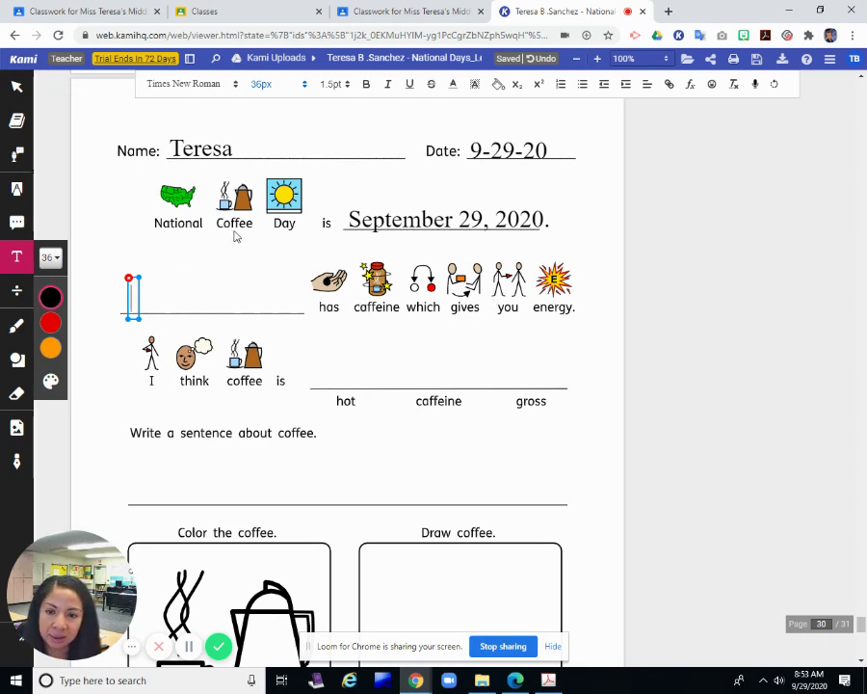
Step: Write 'Coffee' on the blank before 'has caffeine' and begin circling 'gross'
text(C)
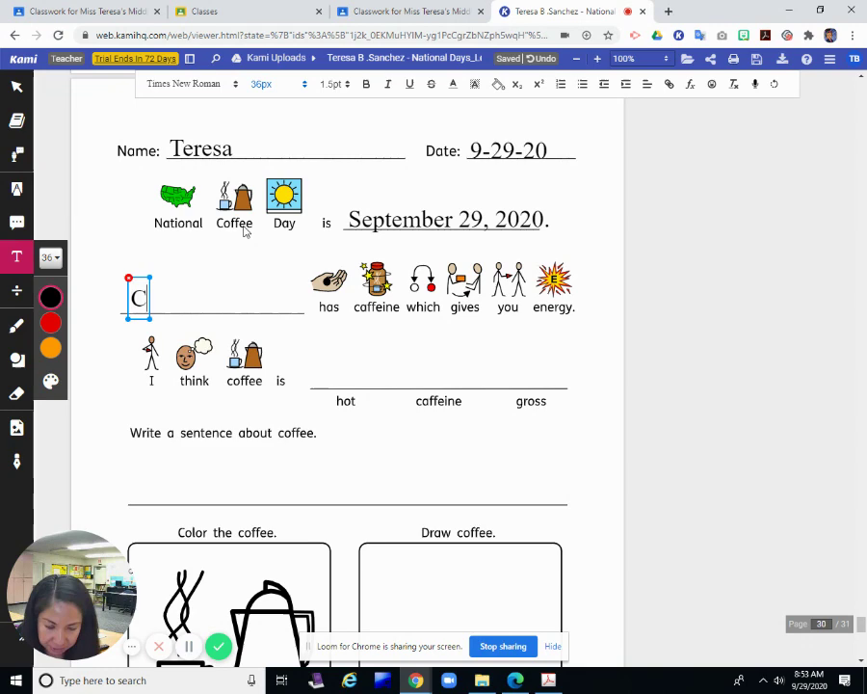
text(offee)
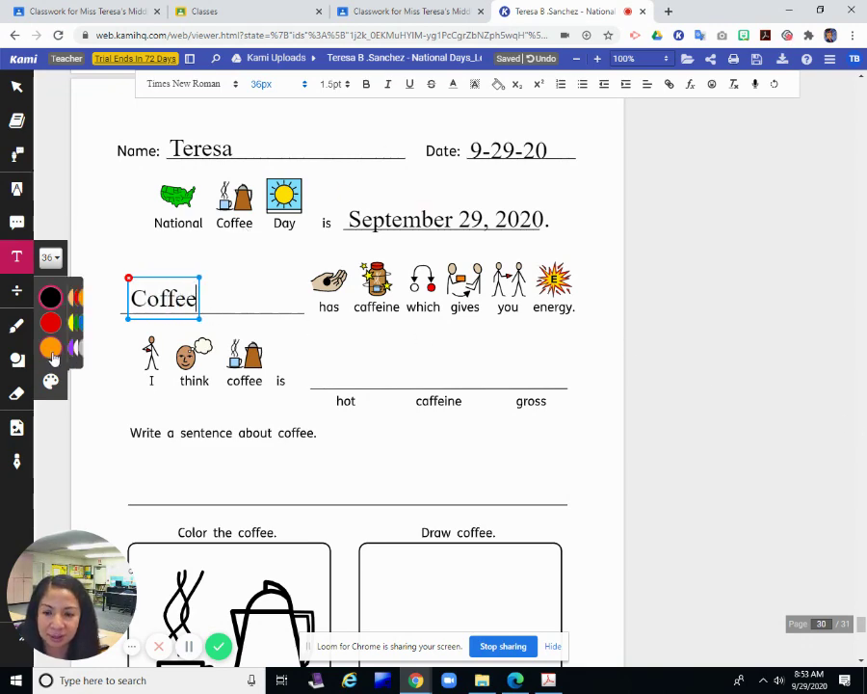
click(18, 331)
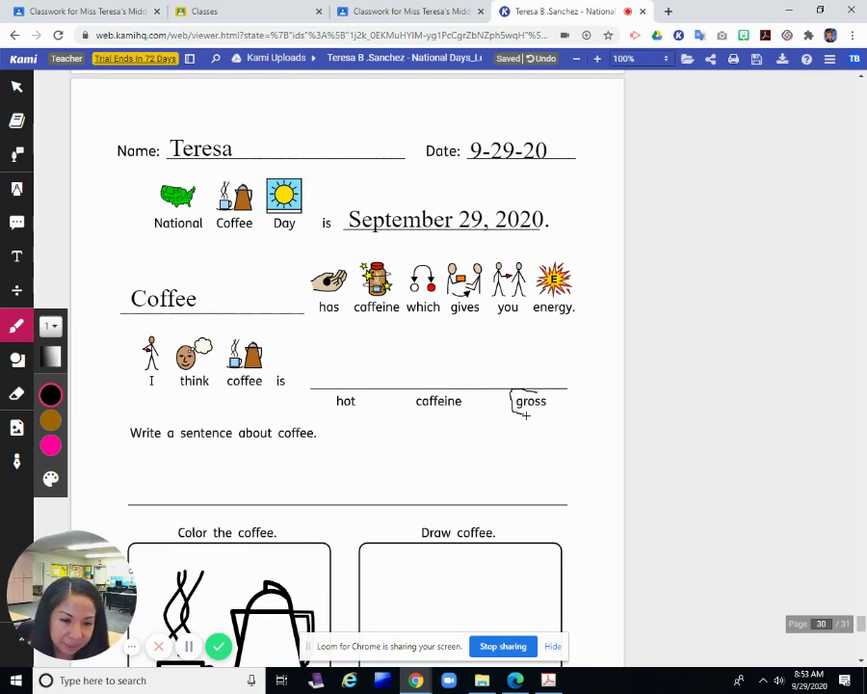
Step: Finish circling 'gross' and write 'gross.' after 'I think coffee is'
drag(539, 416, 550, 394)
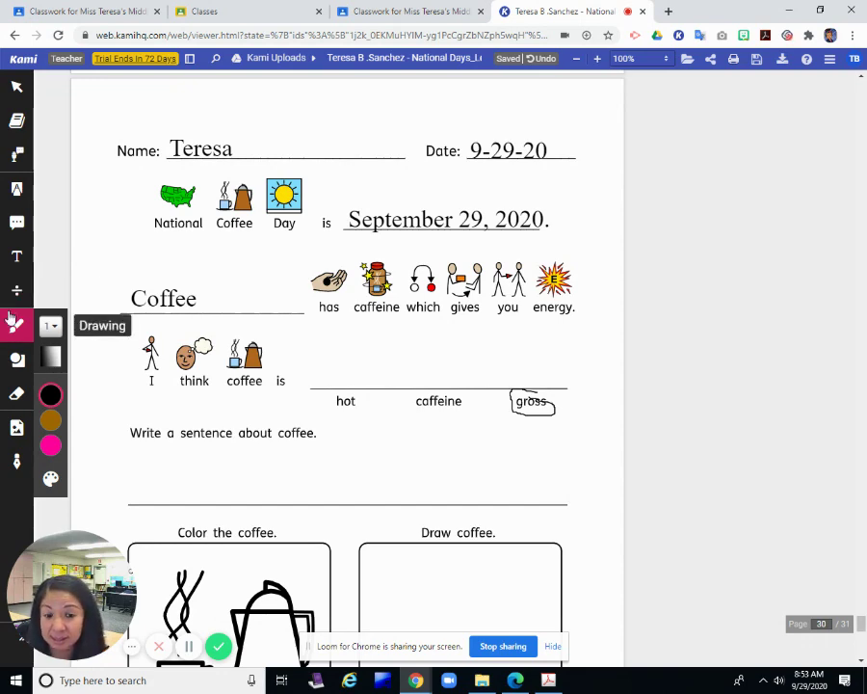
click(17, 257)
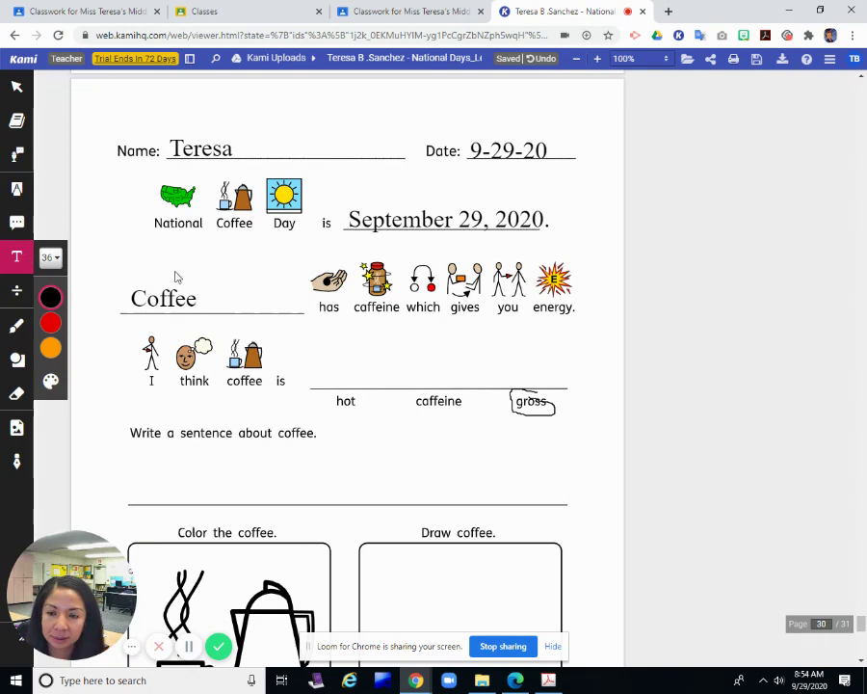
click(343, 355)
text(gro)
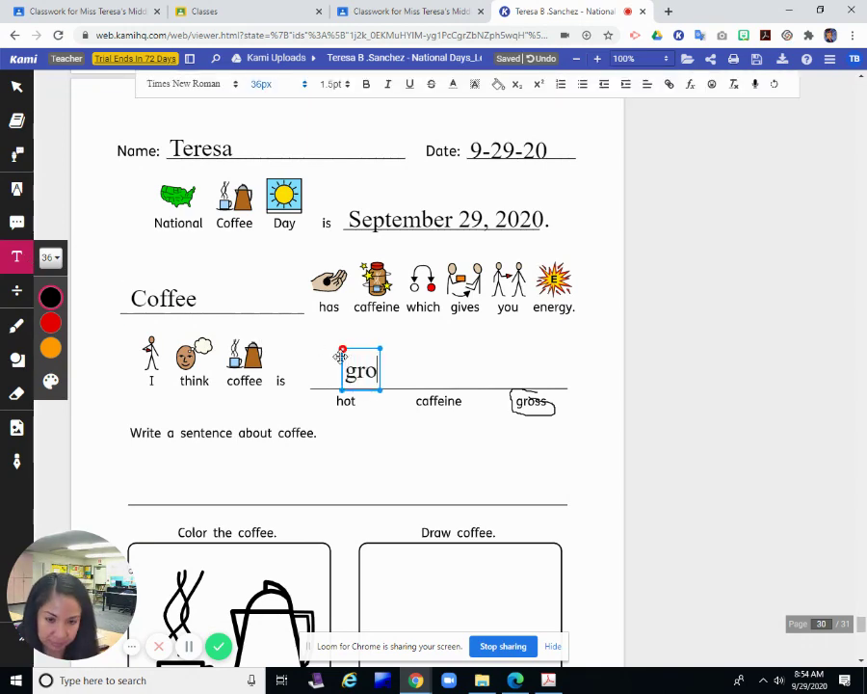
text(ss.)
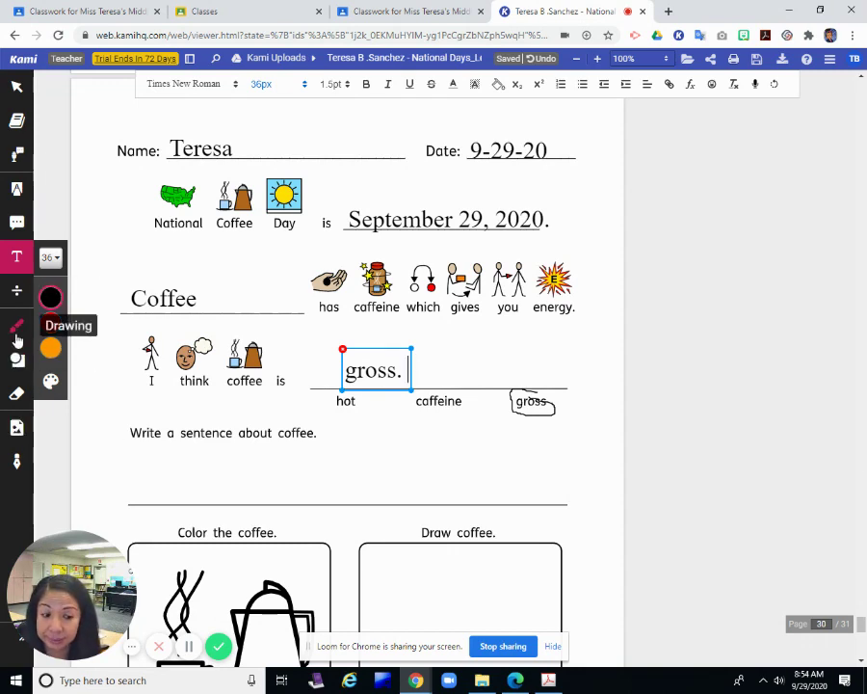
Step: Write 'I like to drink coffee sometimes.' on the blank sentence line
click(116, 466)
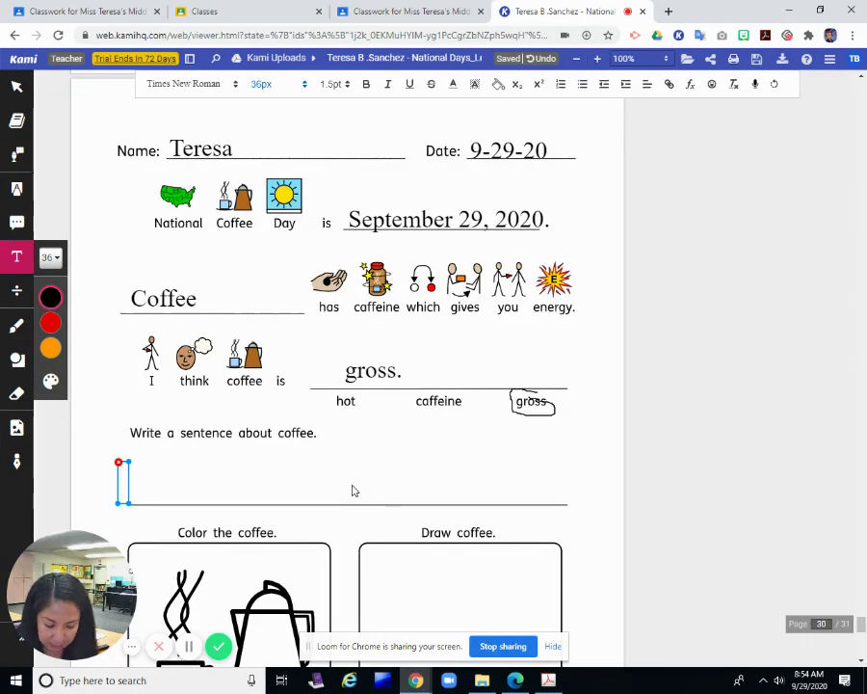
text(I l)
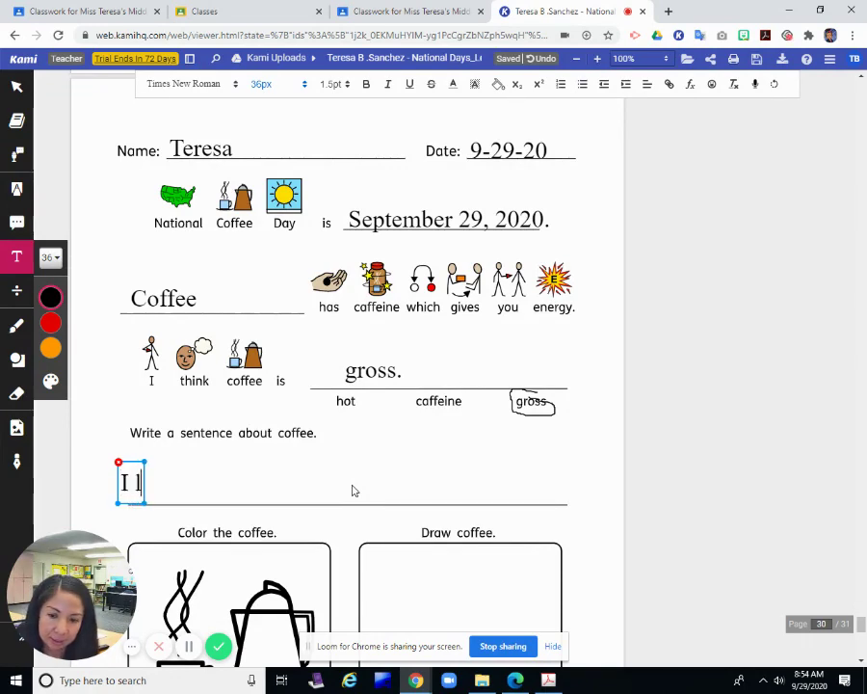
text(ike to)
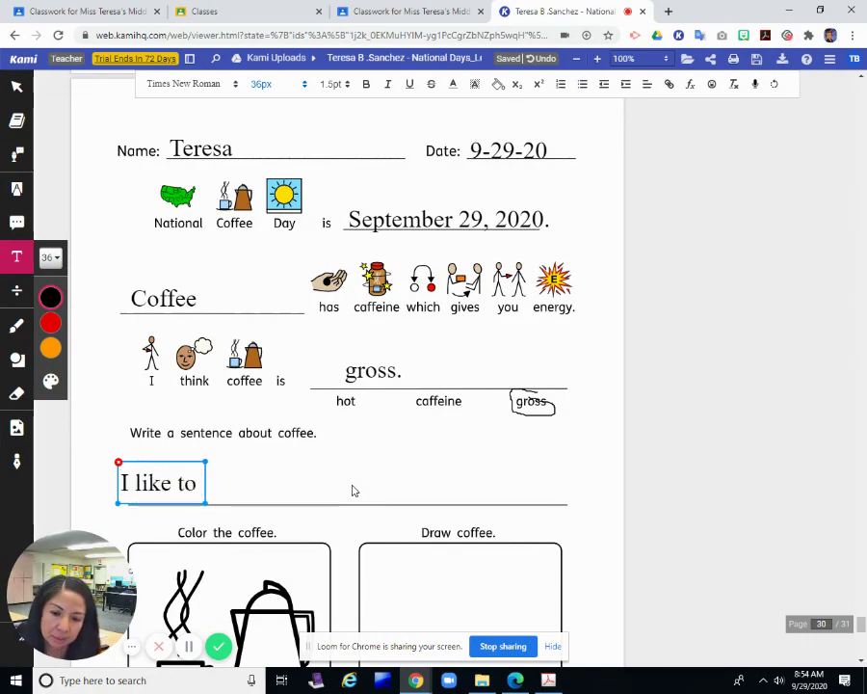
text( drink )
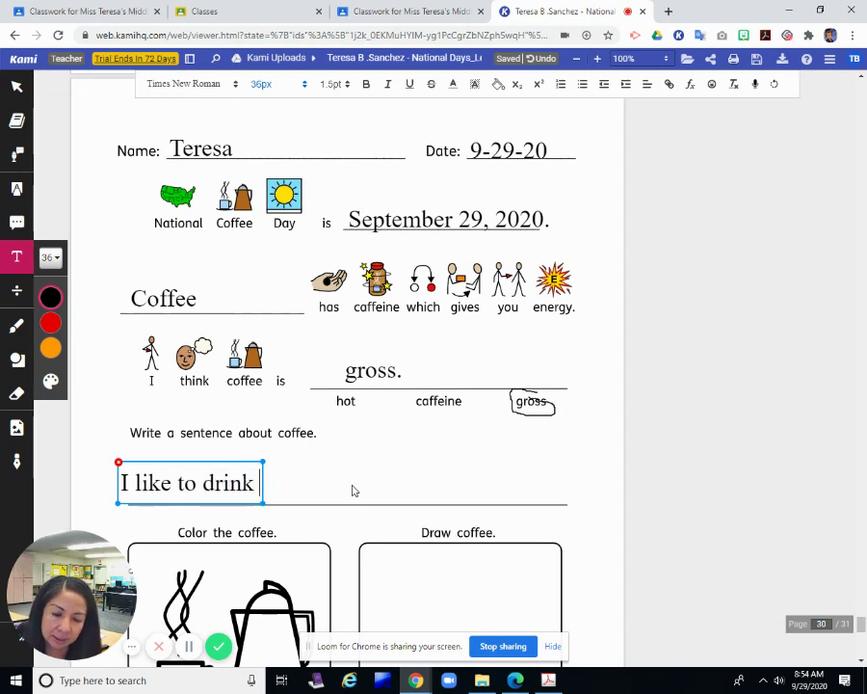
text(coffee some)
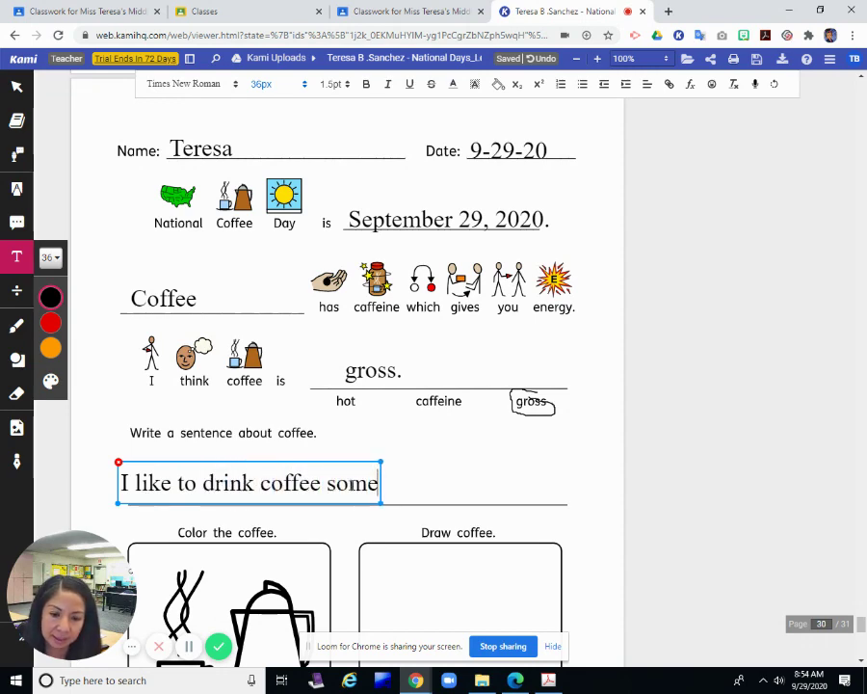
text(times.)
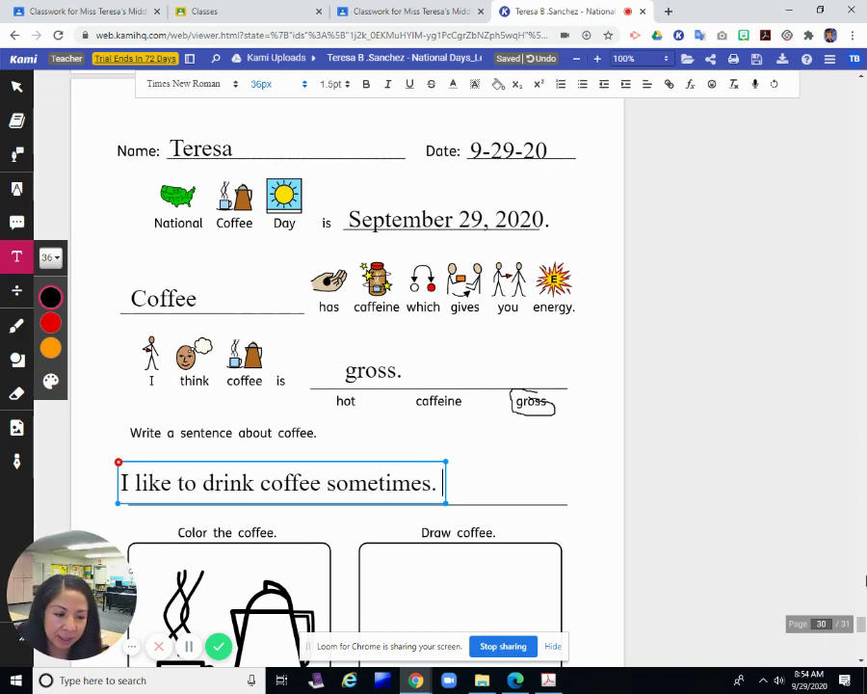
click(860, 593)
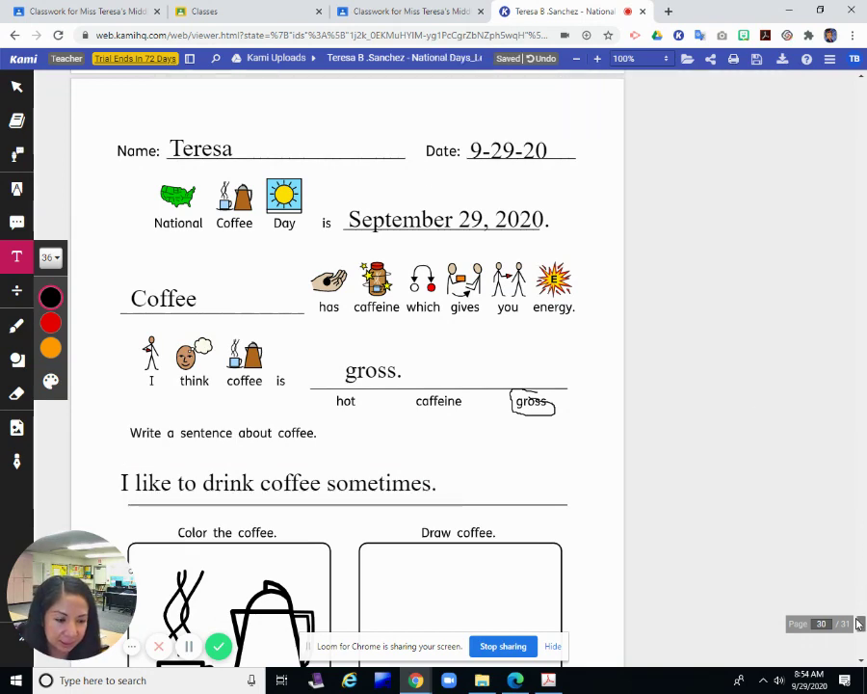
Step: Set the pen to the thickest width with reduced, semi-transparent opacity
scroll(860, 616, down, 3)
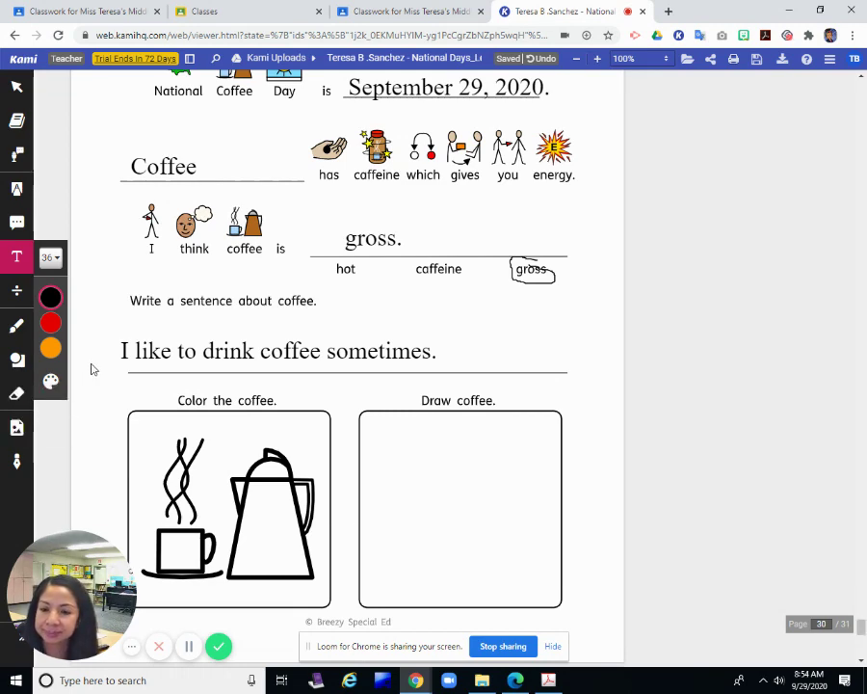
mouse_move(50, 322)
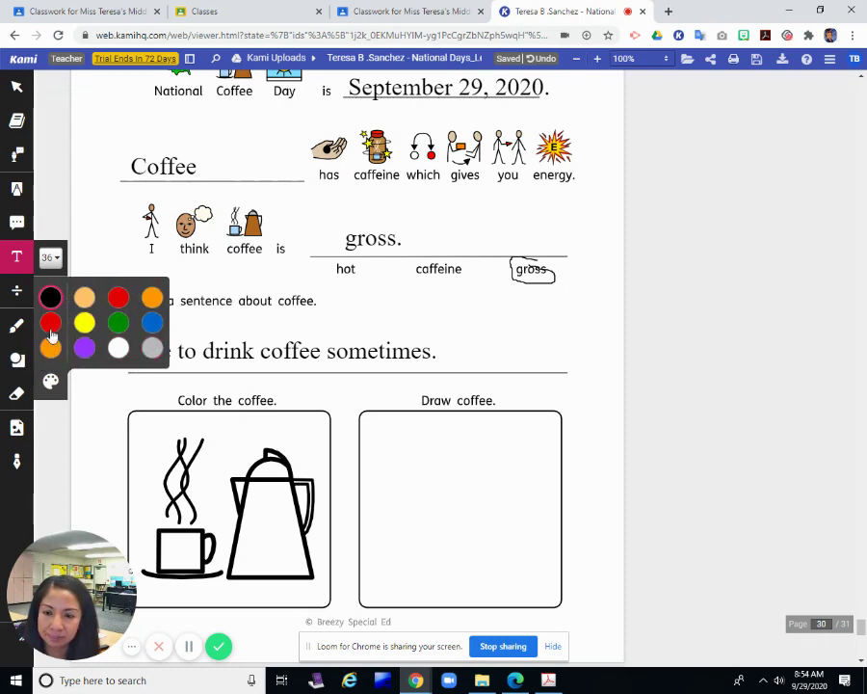
click(16, 329)
click(51, 325)
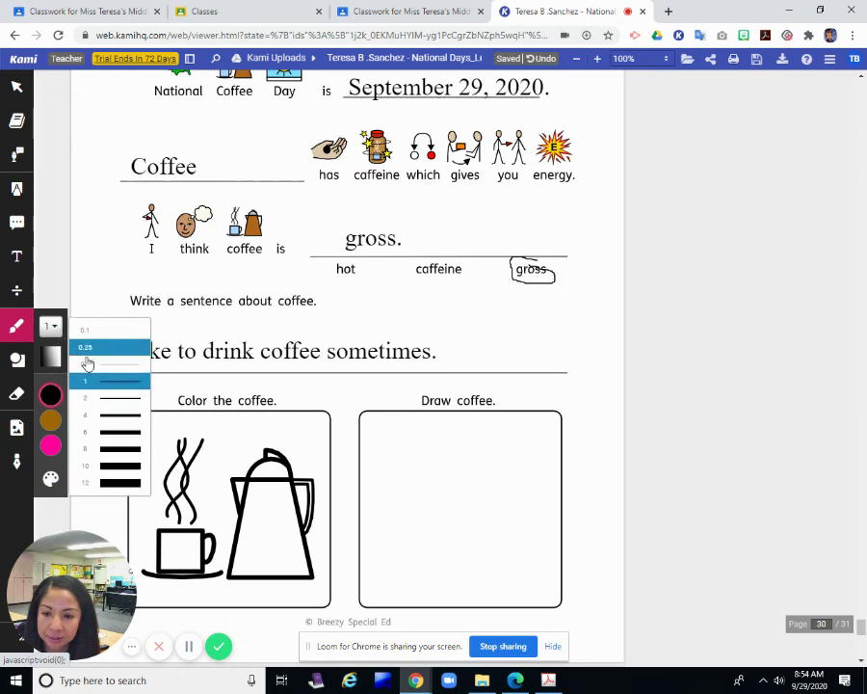
click(111, 482)
mouse_move(51, 395)
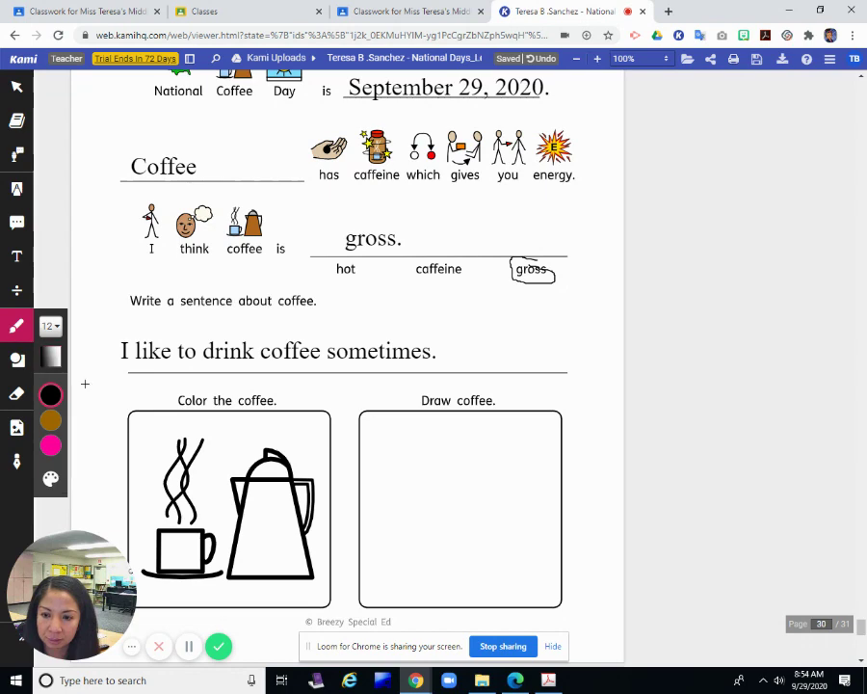
mouse_move(51, 357)
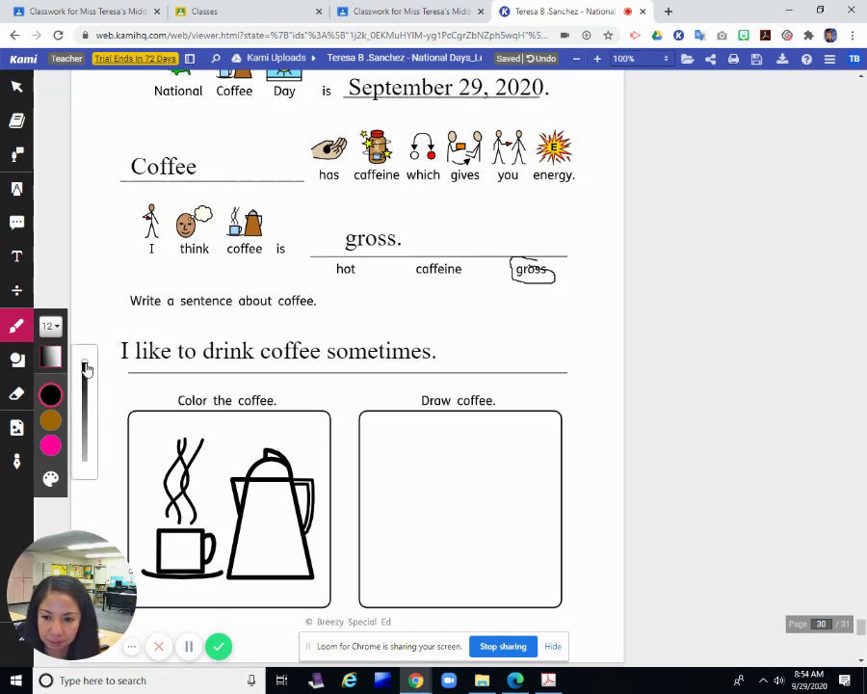
drag(86, 393, 84, 443)
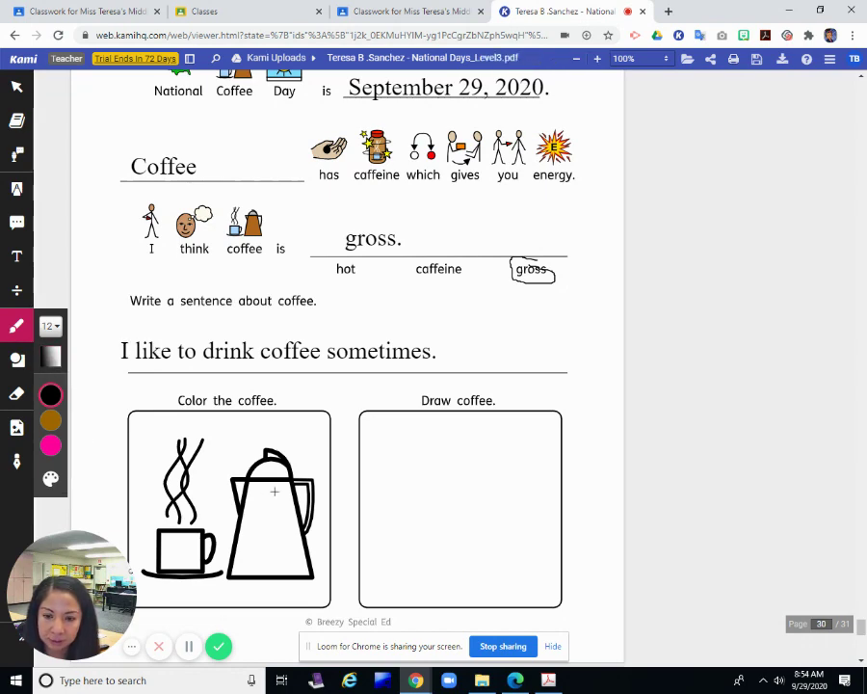
Step: Shade the coffee pot grey, including its bottom and the area near the handle
mouse_move(232, 480)
mouse_down()
mouse_move(286, 572)
mouse_move(286, 472)
mouse_move(253, 505)
mouse_up()
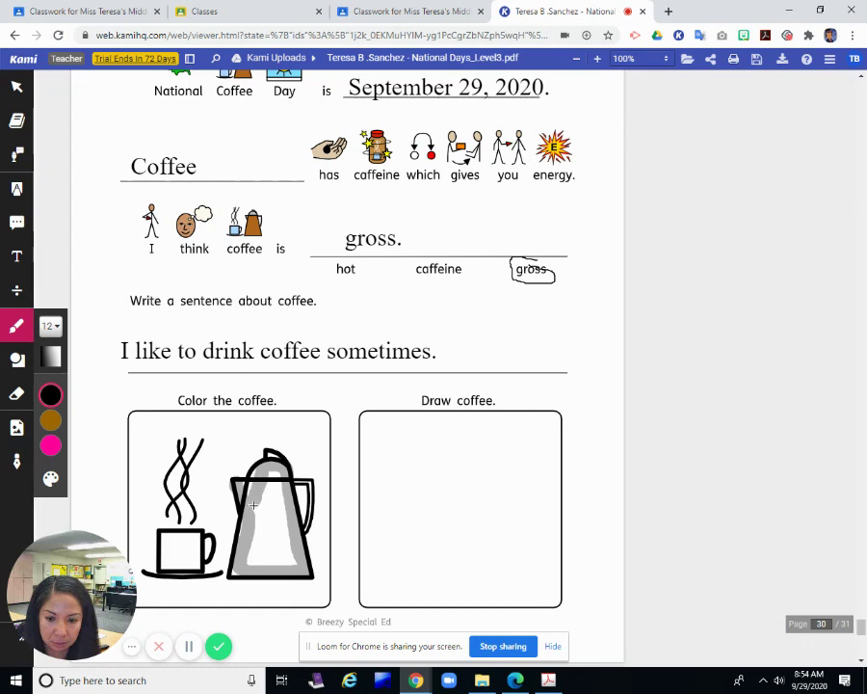
mouse_move(237, 574)
mouse_down()
mouse_move(280, 557)
mouse_move(280, 477)
mouse_move(289, 529)
mouse_up()
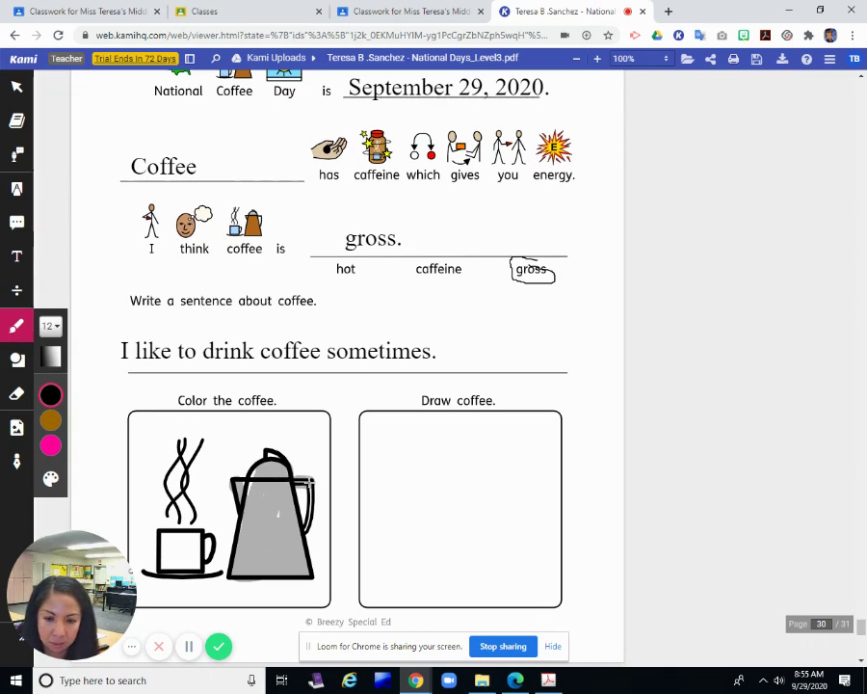
drag(278, 513, 300, 528)
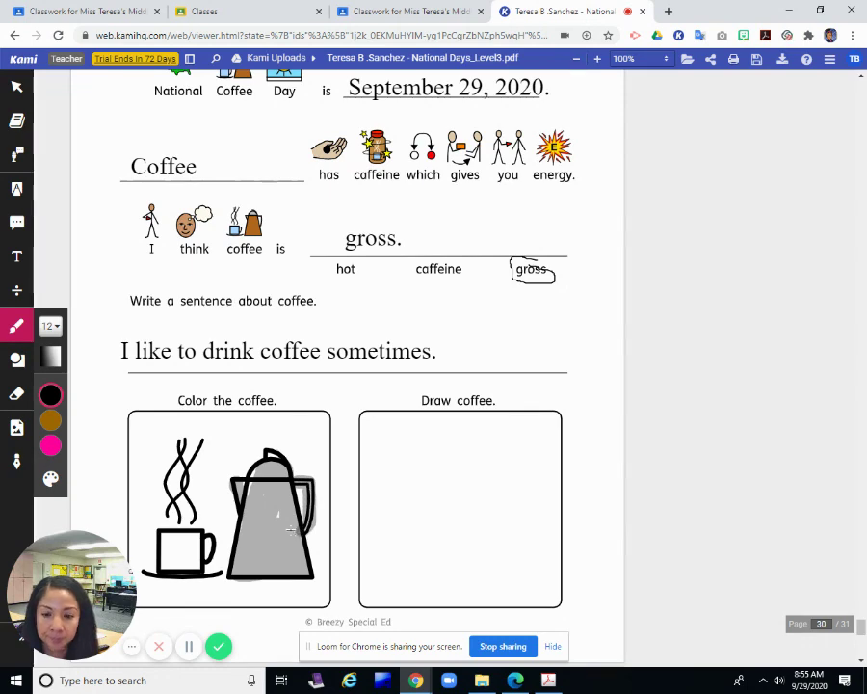
click(51, 420)
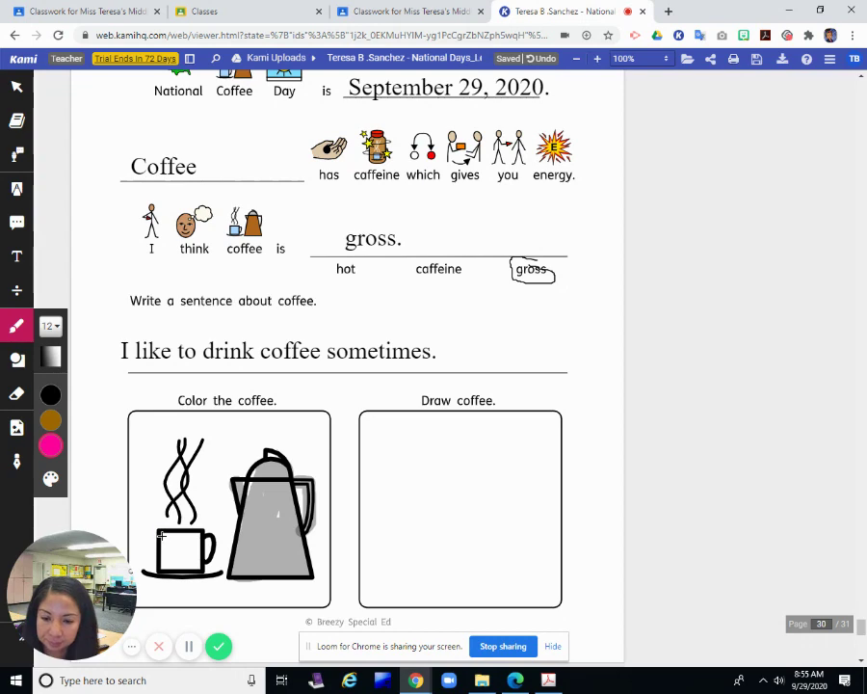
Step: Color the small cup pink, then set the pen to thickness 2 and adjust its opacity
mouse_move(161, 536)
mouse_down()
mouse_move(175, 567)
mouse_move(197, 556)
mouse_up()
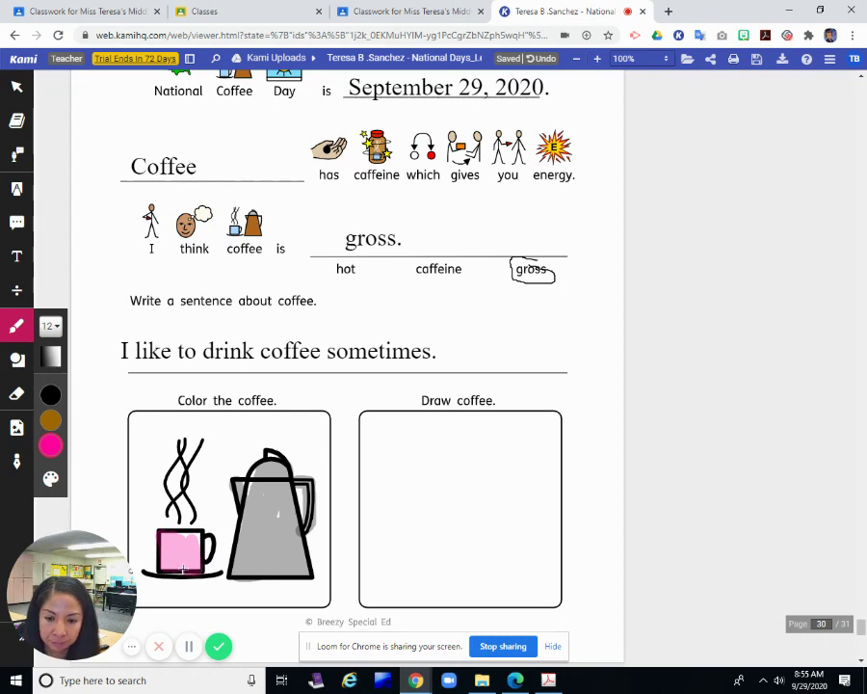
click(54, 328)
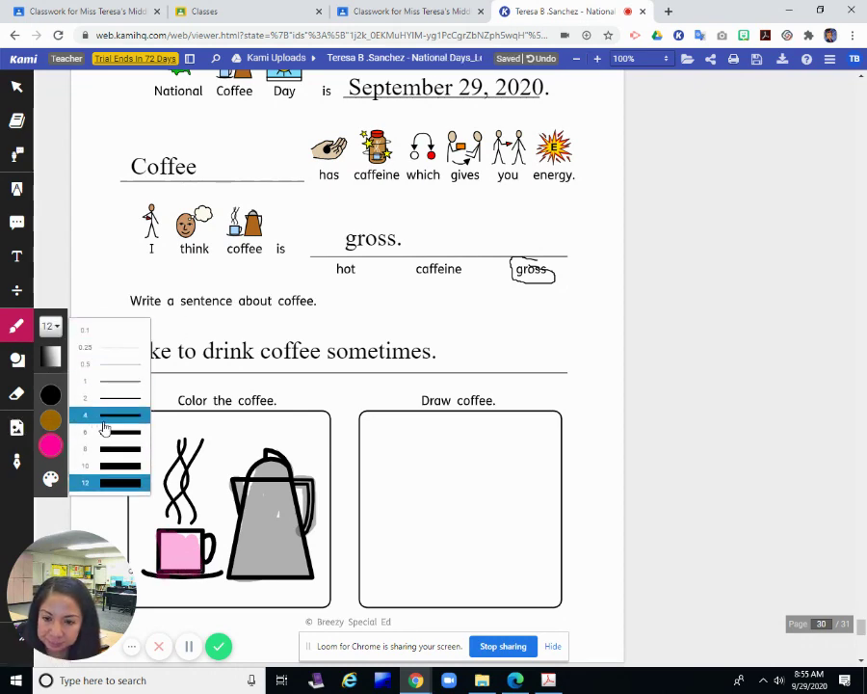
click(123, 397)
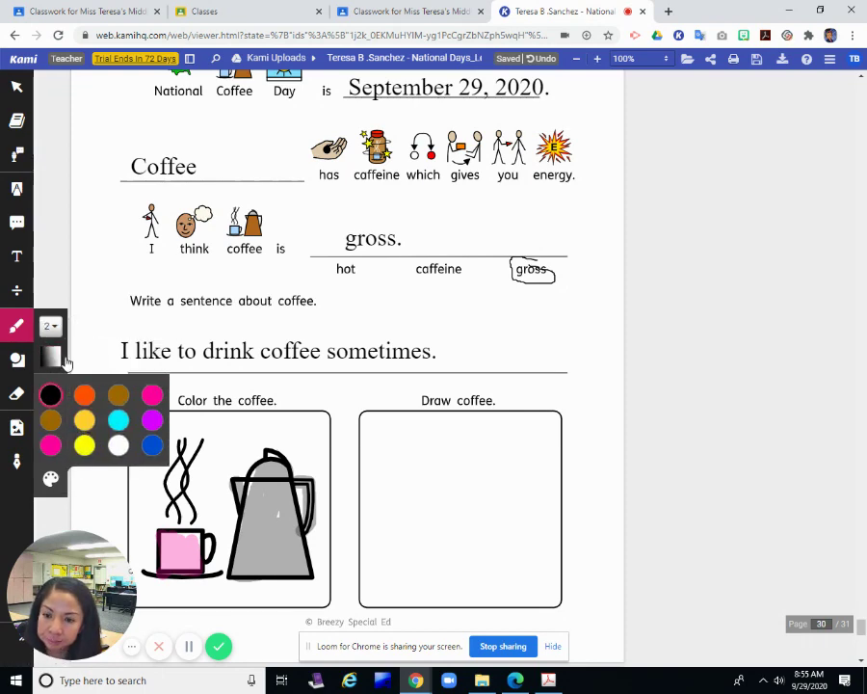
click(63, 358)
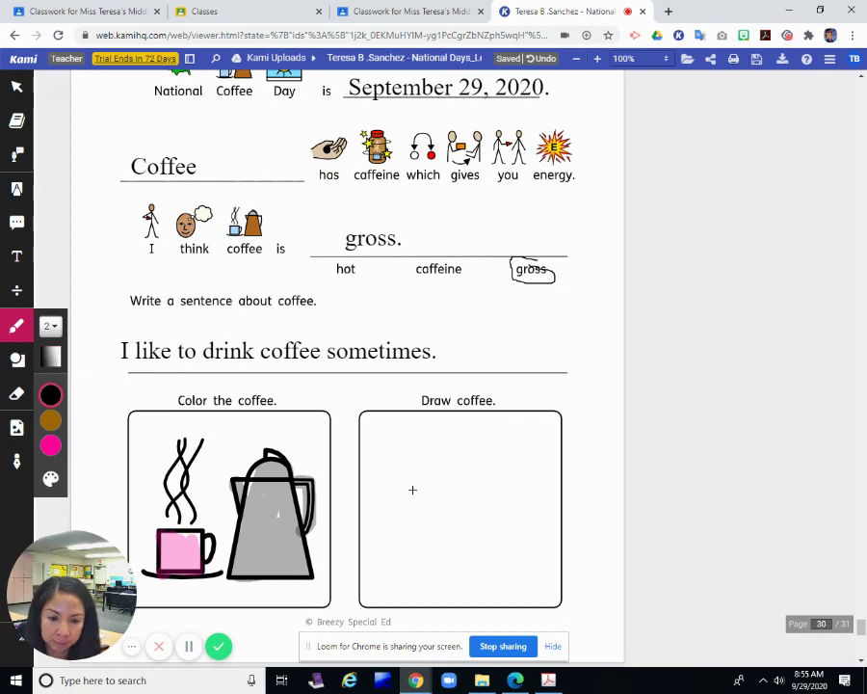
Step: Draw a mug body and handle in the Draw coffee box, undoing a stray stroke
mouse_move(414, 504)
mouse_down()
mouse_move(456, 556)
mouse_move(516, 549)
mouse_move(511, 500)
mouse_move(420, 476)
mouse_up()
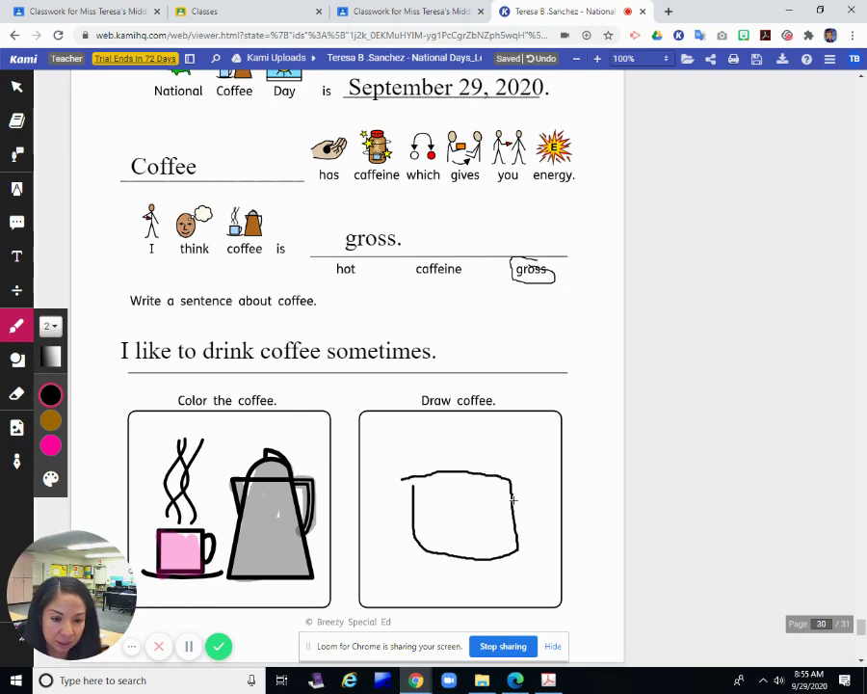
drag(530, 494, 548, 526)
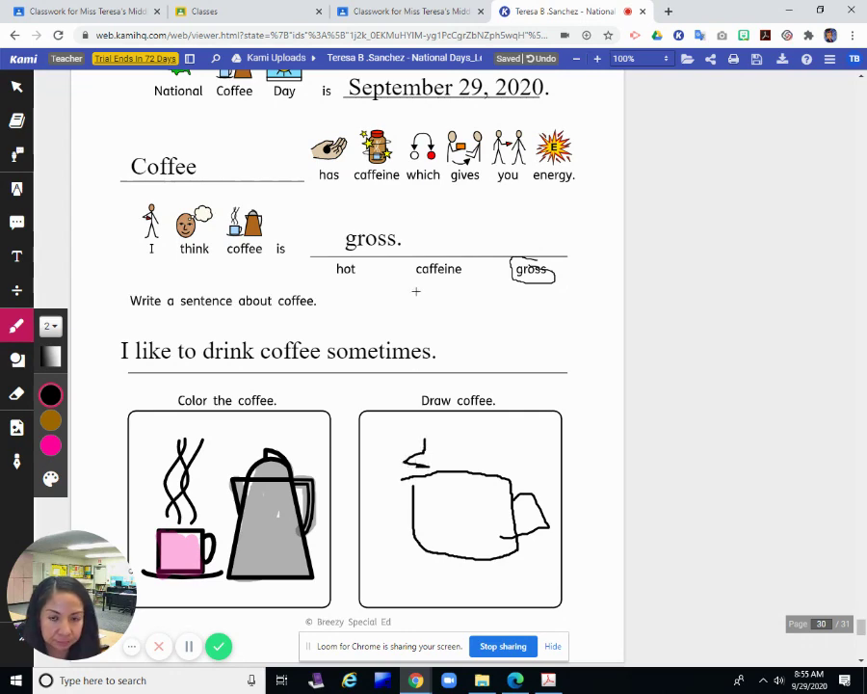
key(ctrl+z)
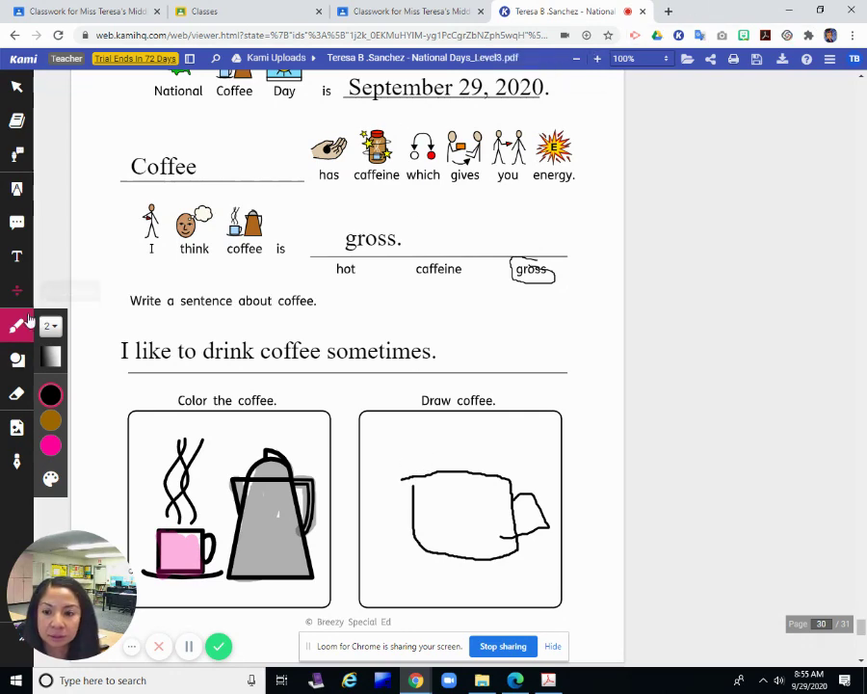
Step: Draw thin steam wisps above the mug with a 0.25-width pen
click(50, 326)
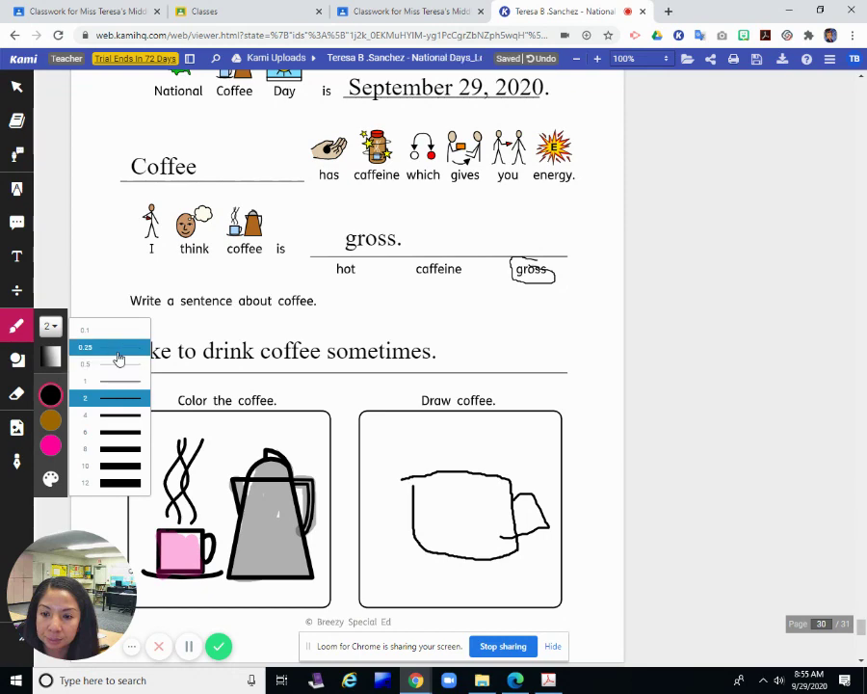
click(108, 348)
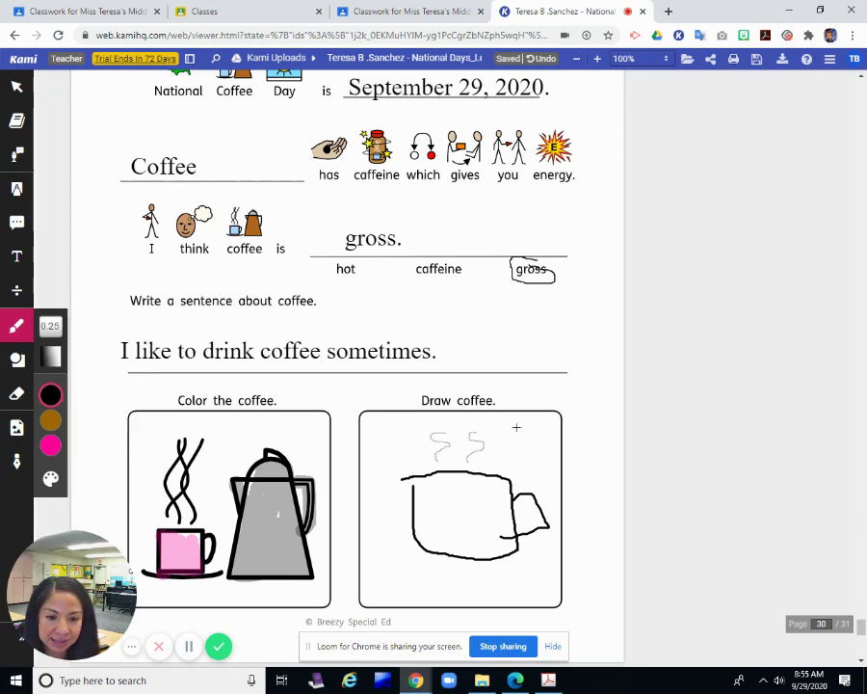
drag(516, 427, 494, 474)
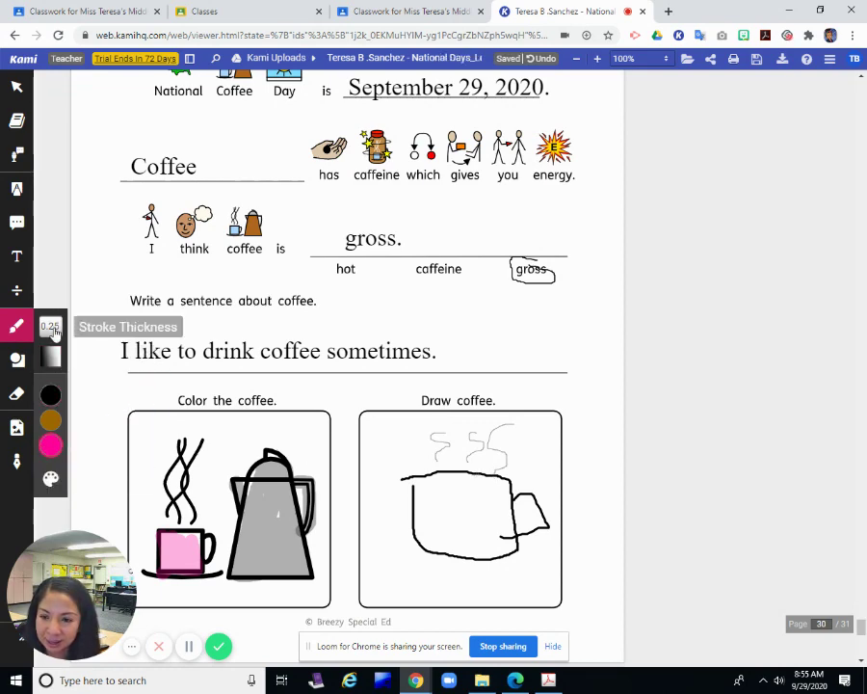
mouse_move(51, 358)
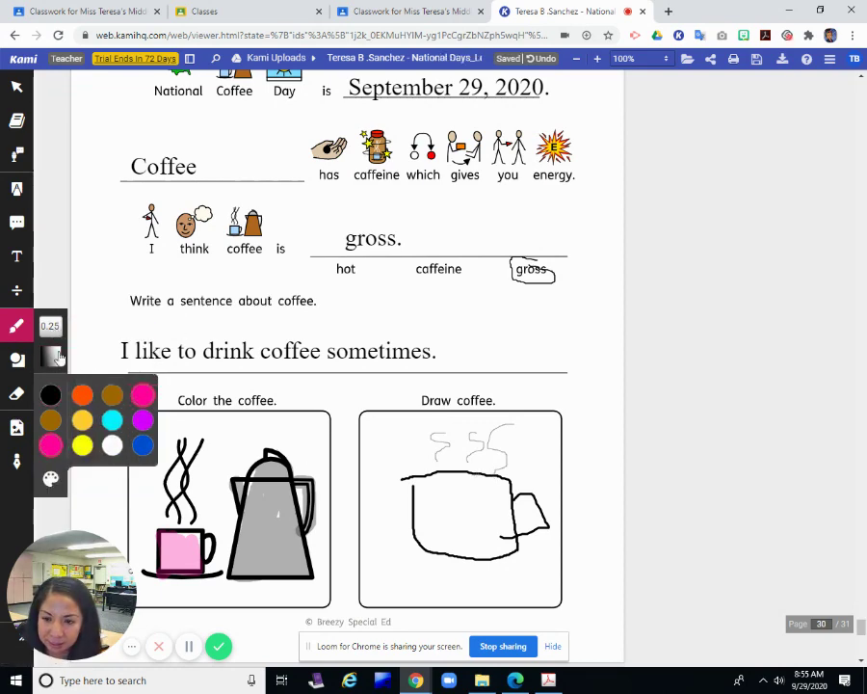
click(50, 325)
click(93, 480)
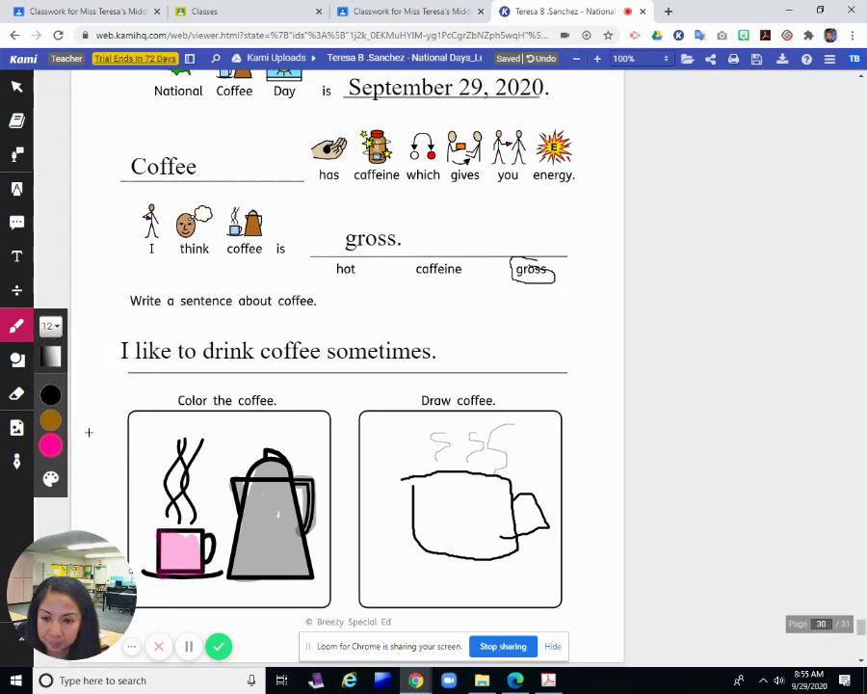
Step: Fill the hand-drawn mug with broad pink strokes at thickness 12, top to body
drag(421, 483, 507, 479)
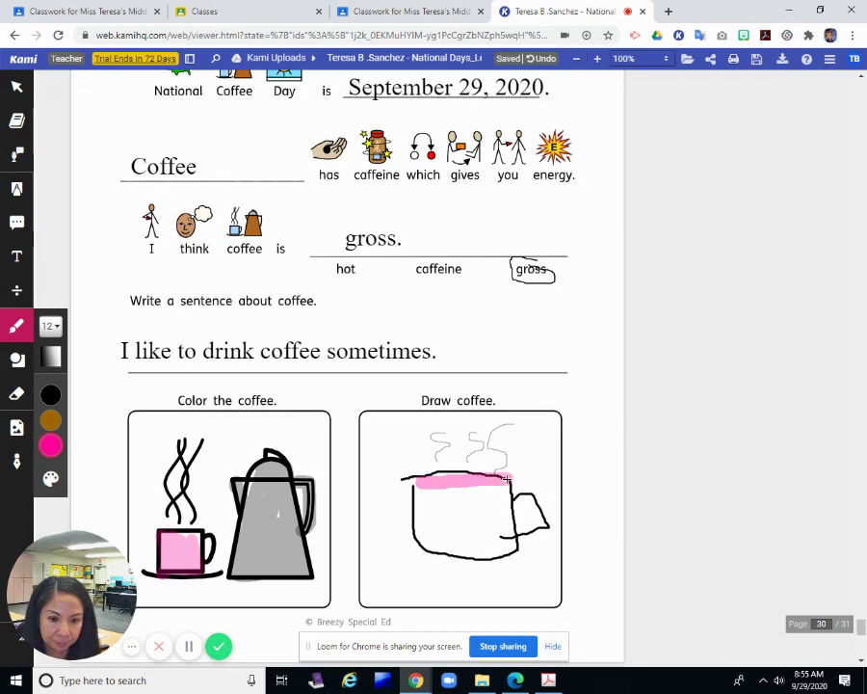
drag(441, 483, 508, 487)
mouse_move(416, 494)
mouse_down()
mouse_move(507, 505)
mouse_move(455, 525)
mouse_move(463, 551)
mouse_move(520, 508)
mouse_up()
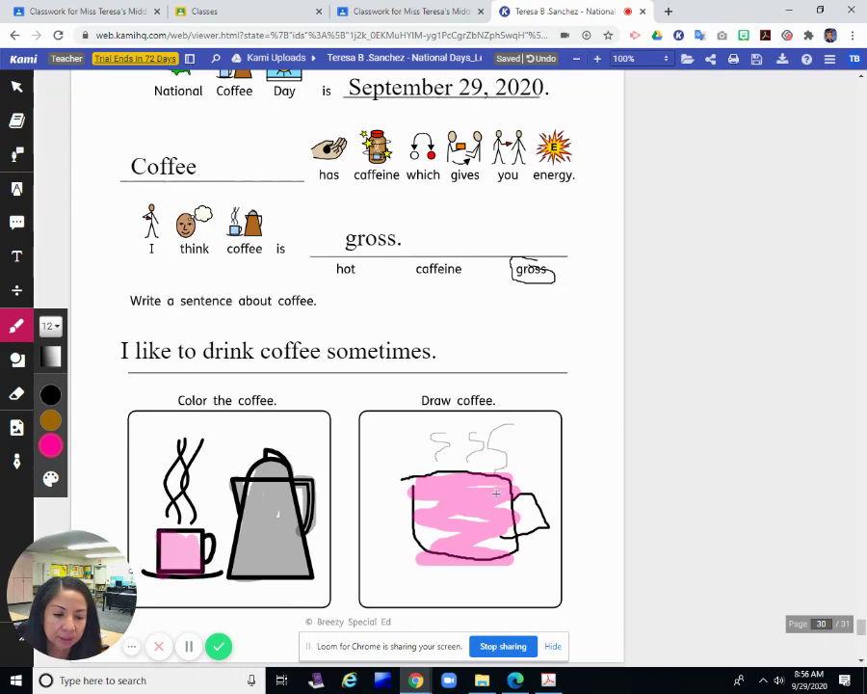